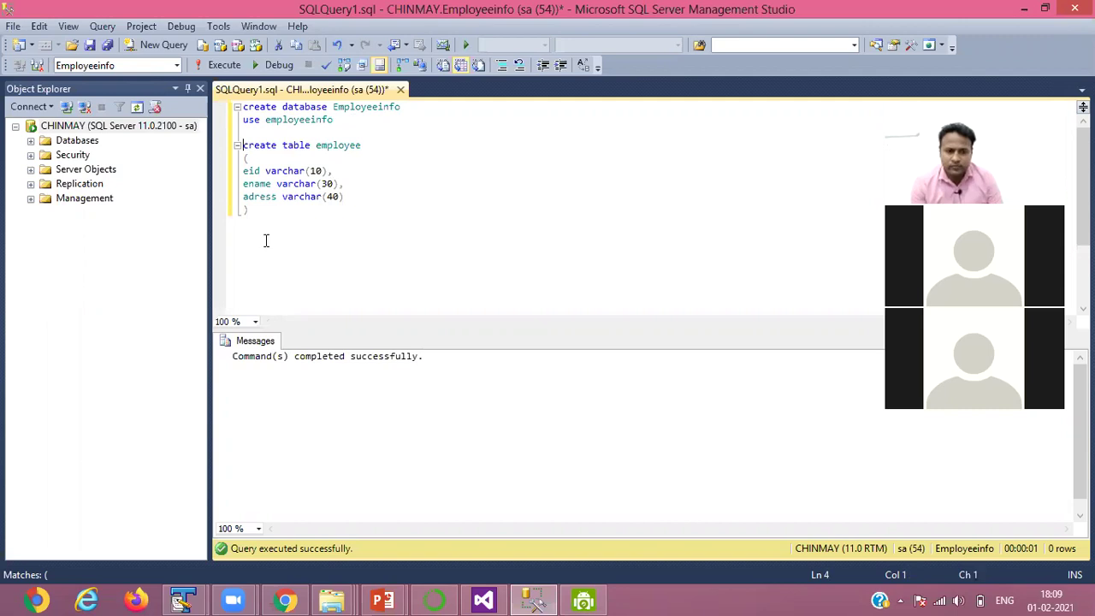
- Execute the selected CREATE TABLE statement for the employee table in Employeeinfo
key("ctrl+shift+End")
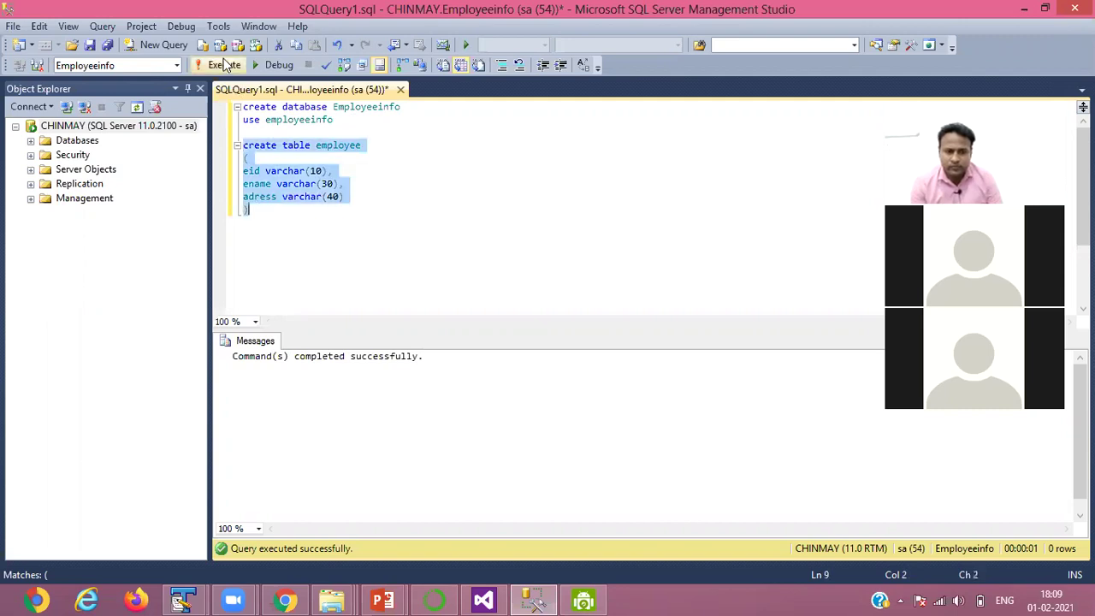
left_click(224, 59)
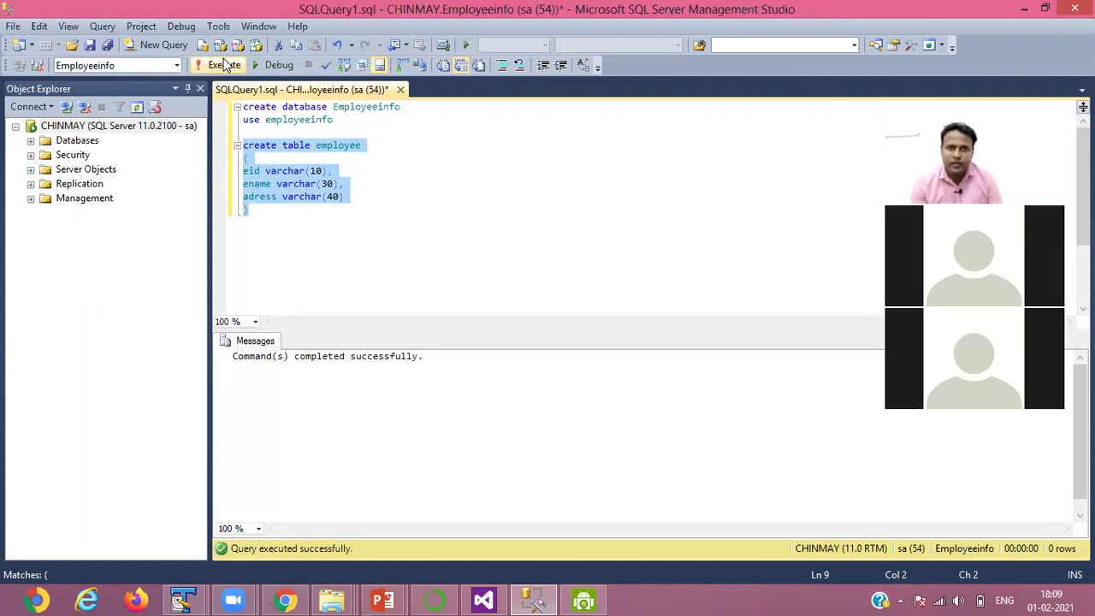
left_click(287, 233)
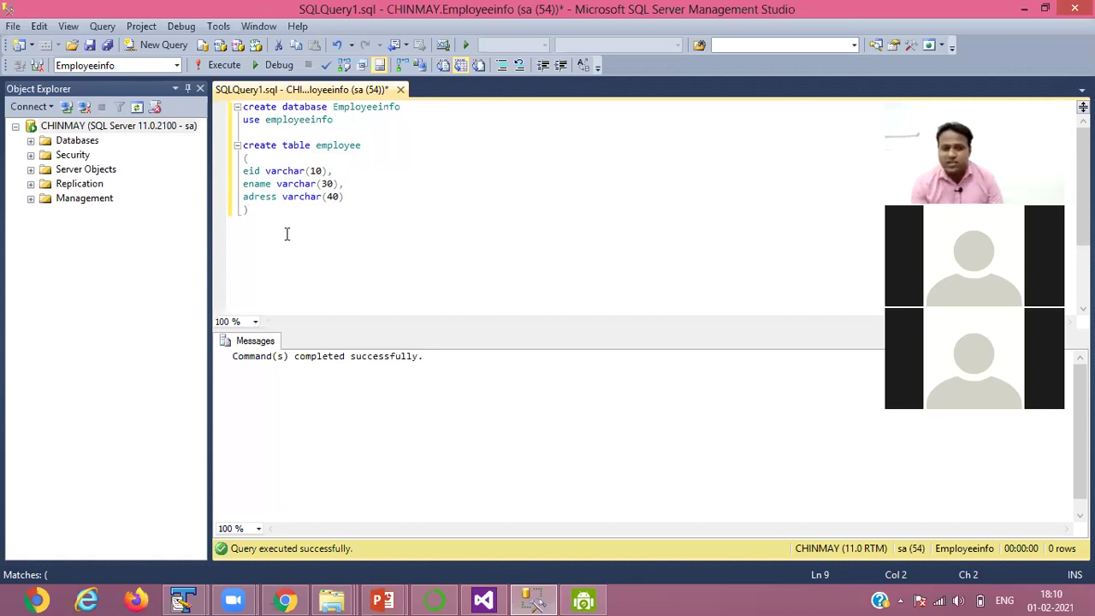
- Minimise Management Studio and launch Control Panel by searching 'contr' on the Start screen
left_click(1023, 10)
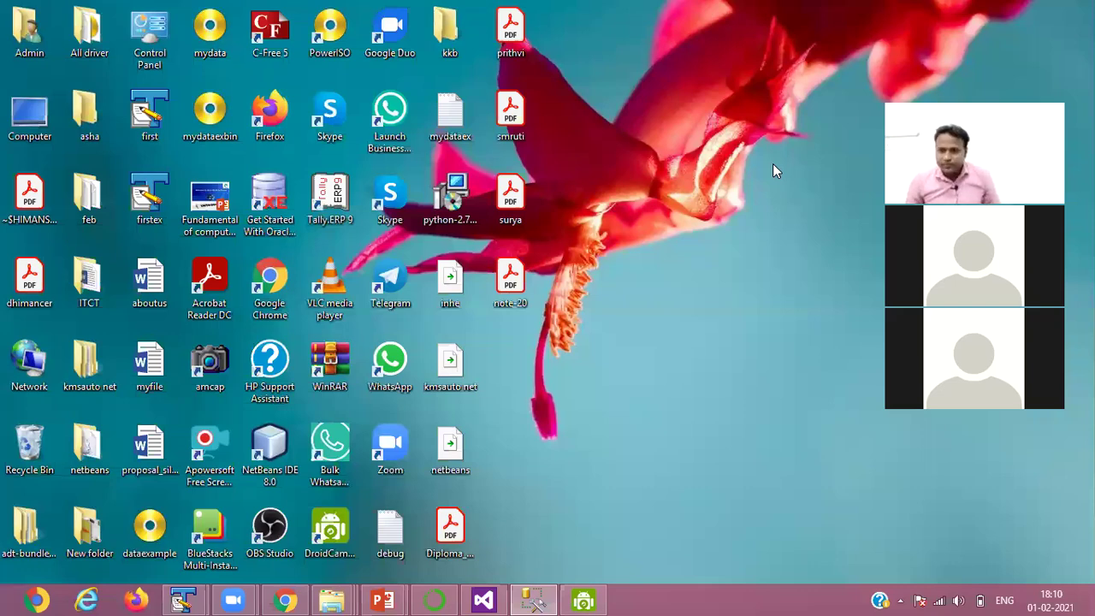
key("super")
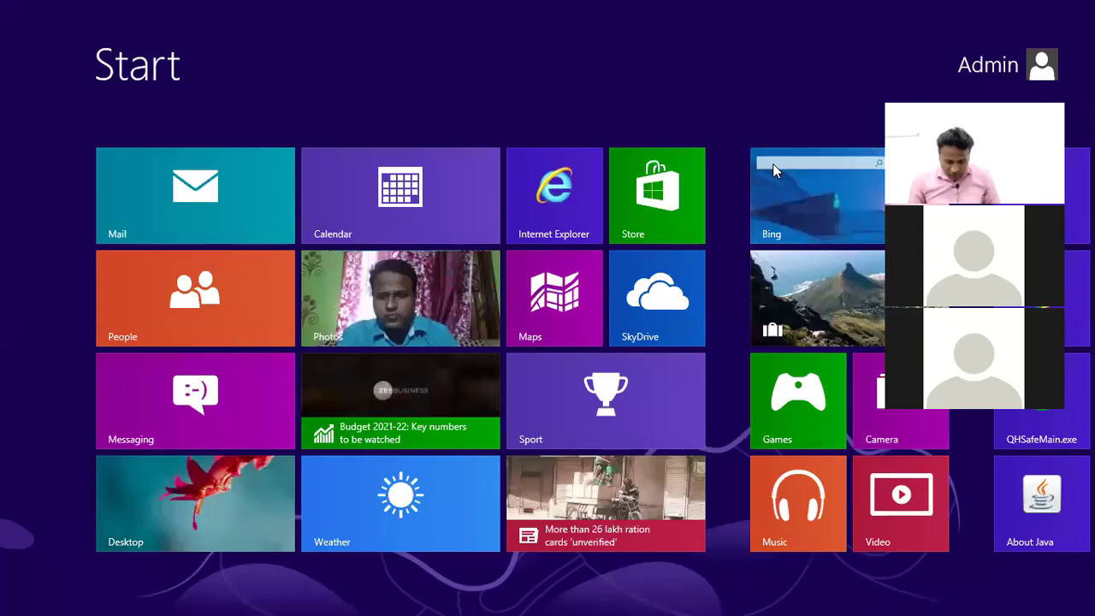
type("cont")
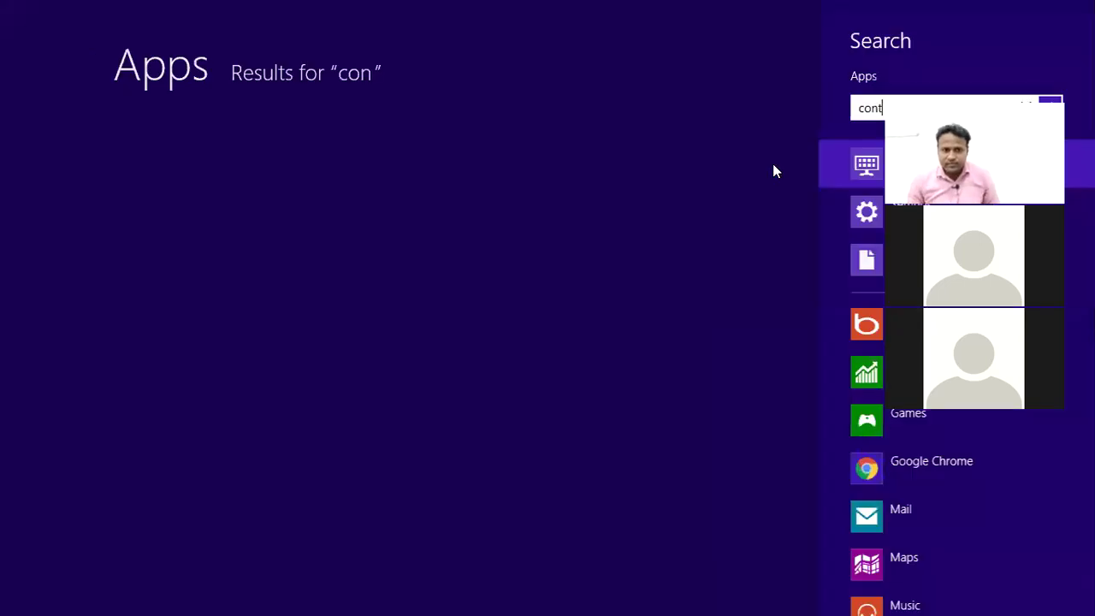
type("r")
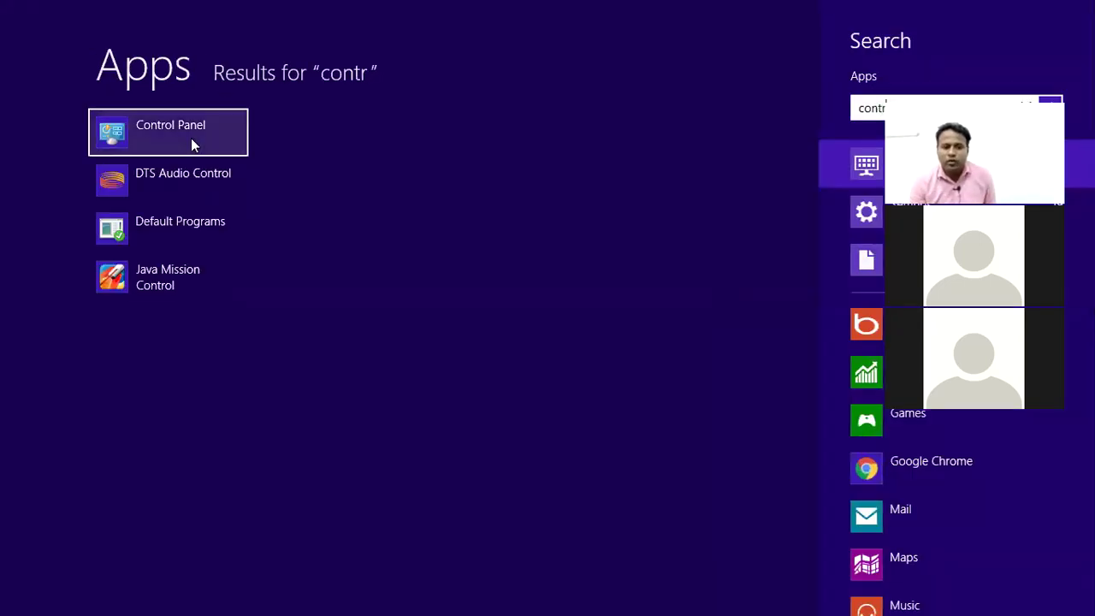
left_click(190, 141)
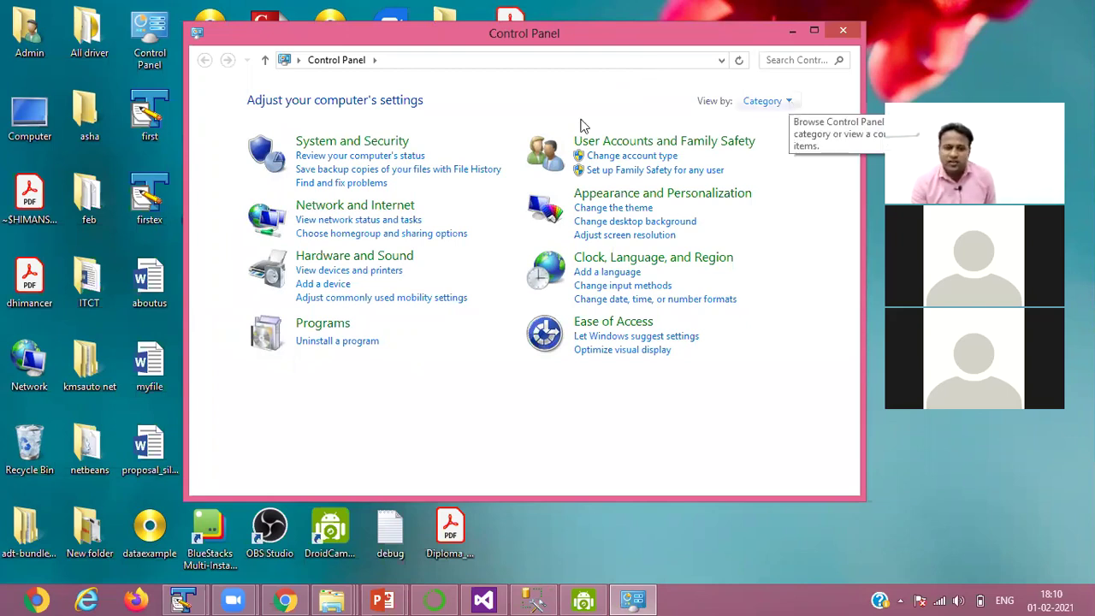
- Show Control Panel items as Large icons and go to Administrative Tools
key("Tab")
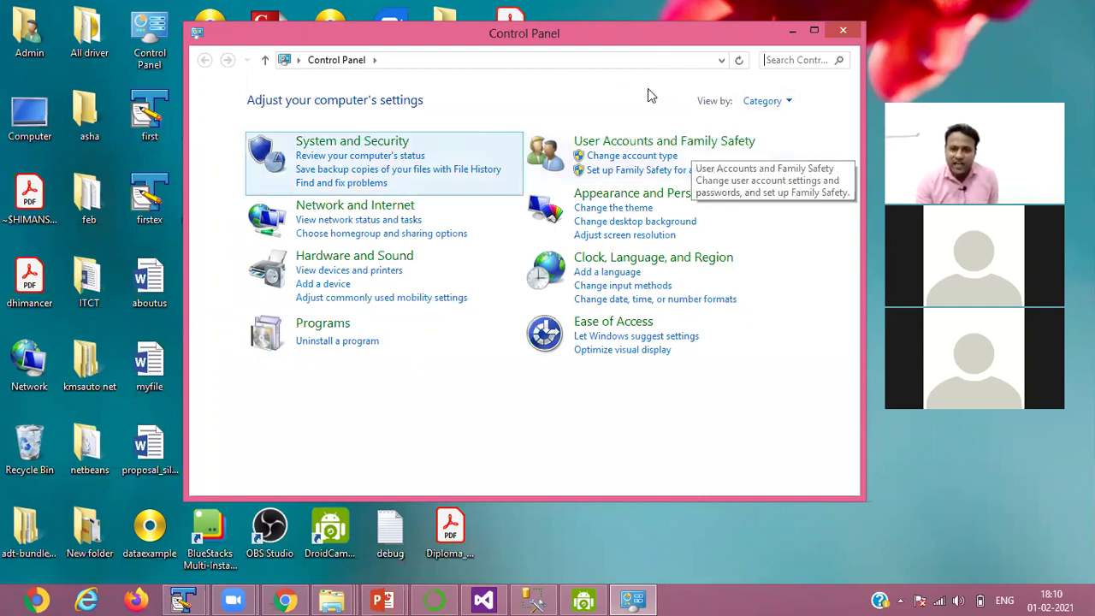
left_click(775, 101)
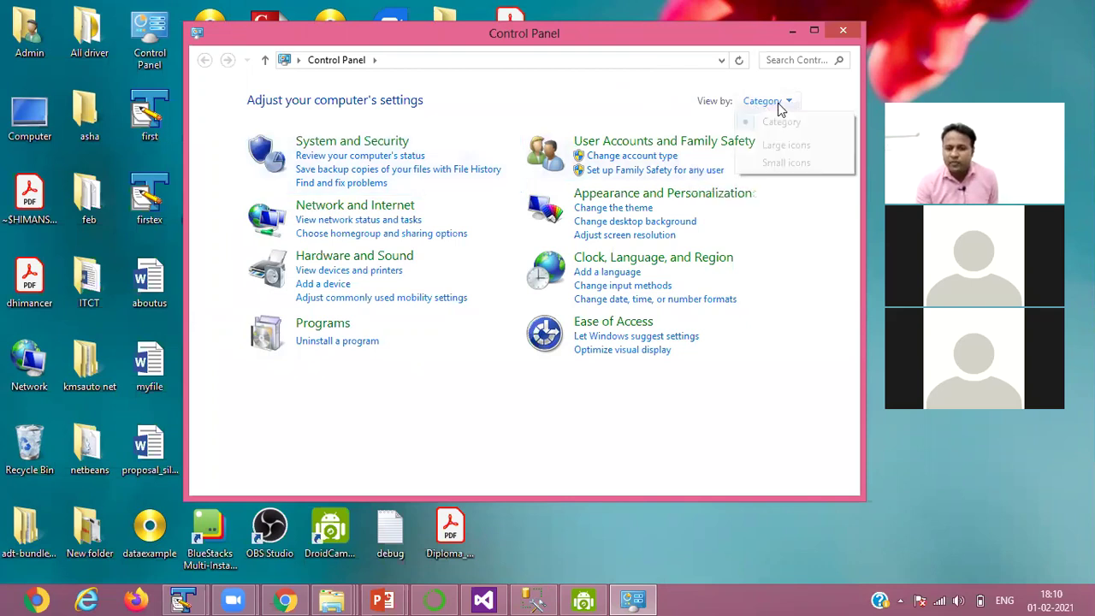
left_click(775, 146)
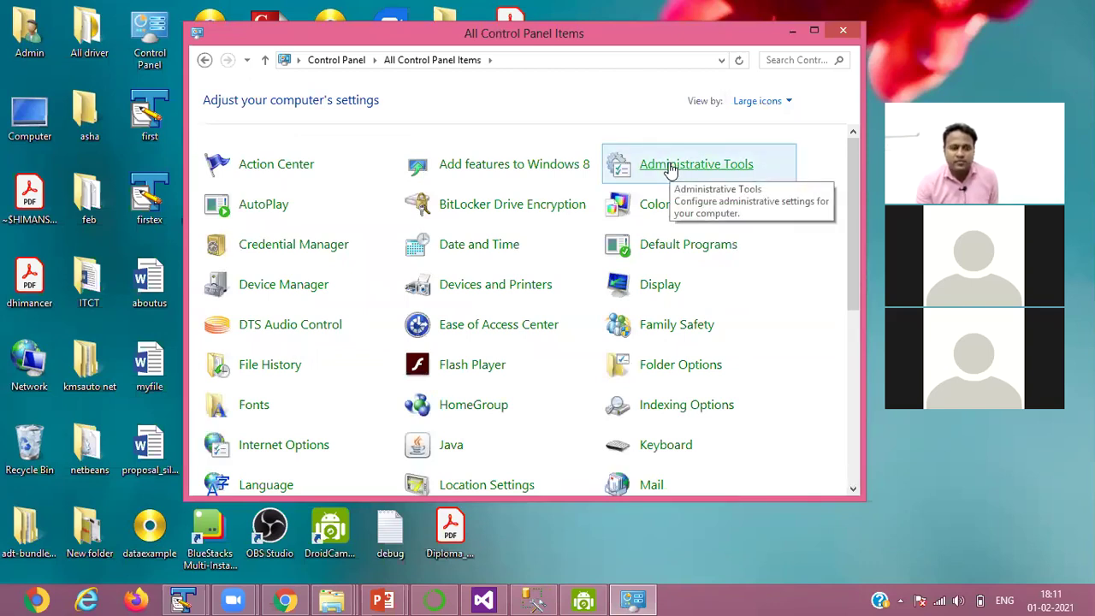
left_click(670, 167)
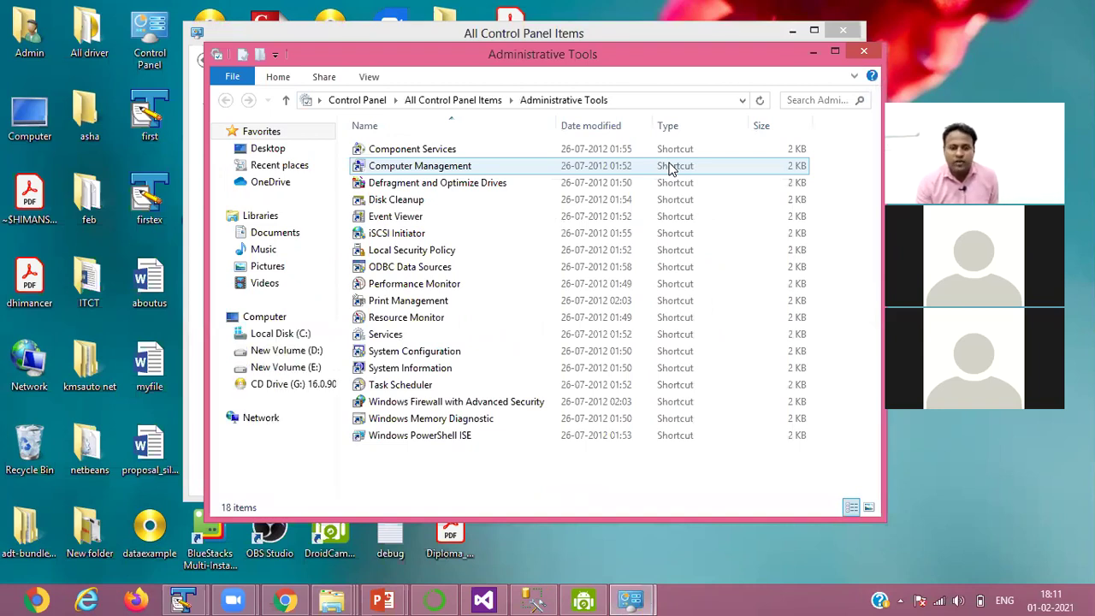
- Launch the ODBC Data Sources shortcut from Administrative Tools
left_click(417, 255)
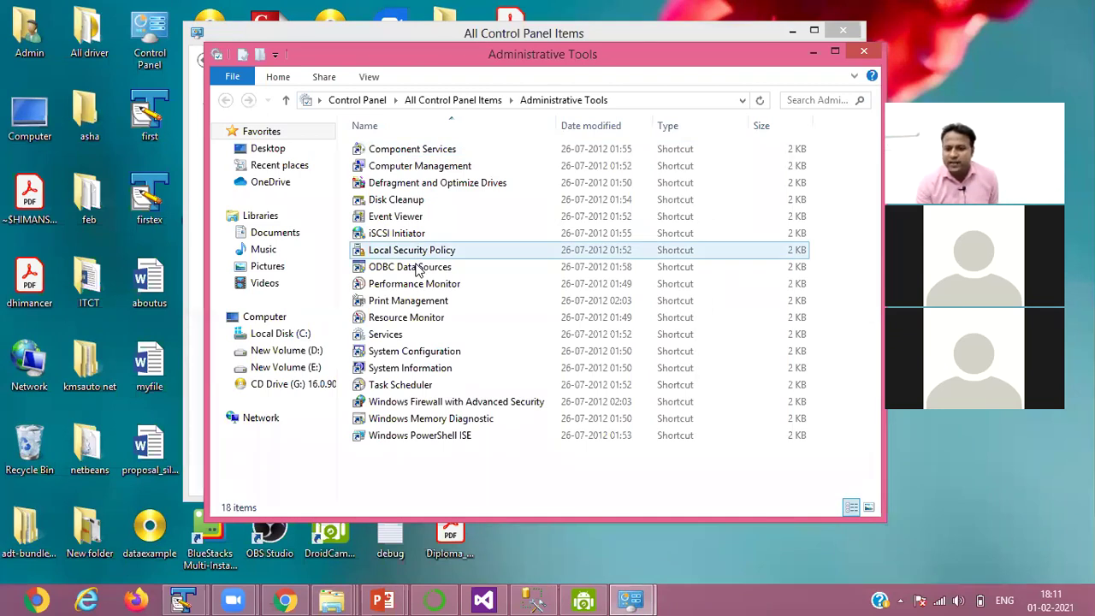
left_click(419, 267)
double_click(417, 268)
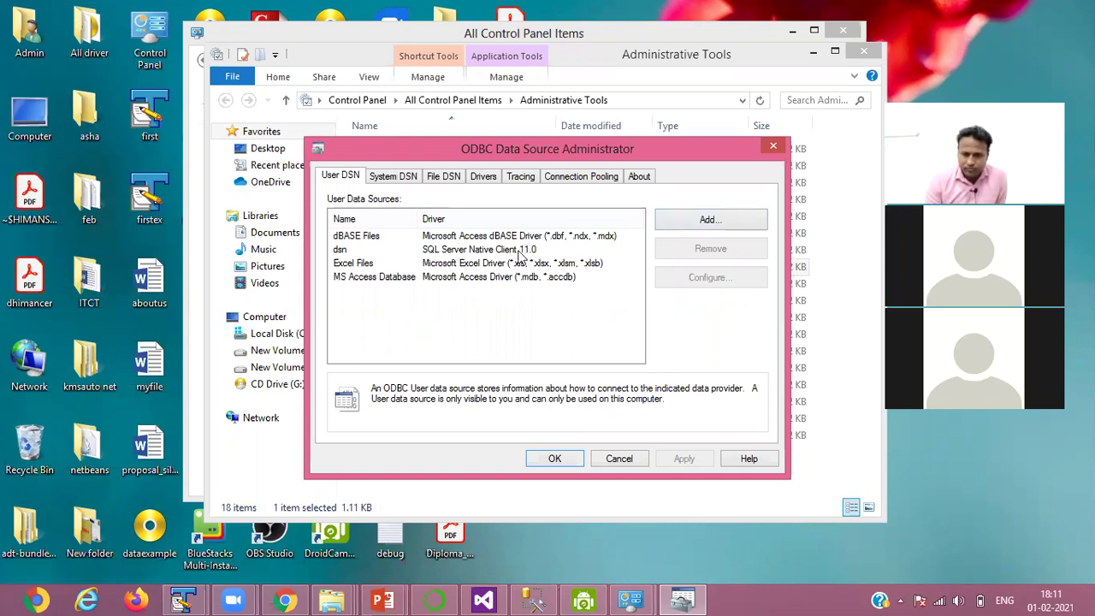
- Remove the existing 'dsn' user data source and begin adding a new one
left_click(396, 180)
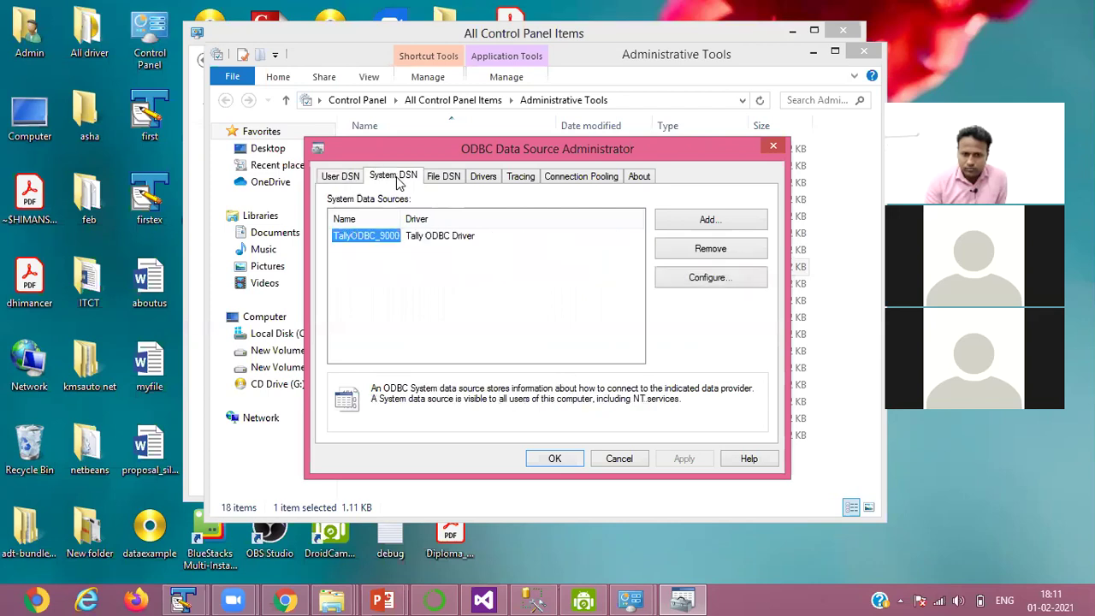
left_click(350, 180)
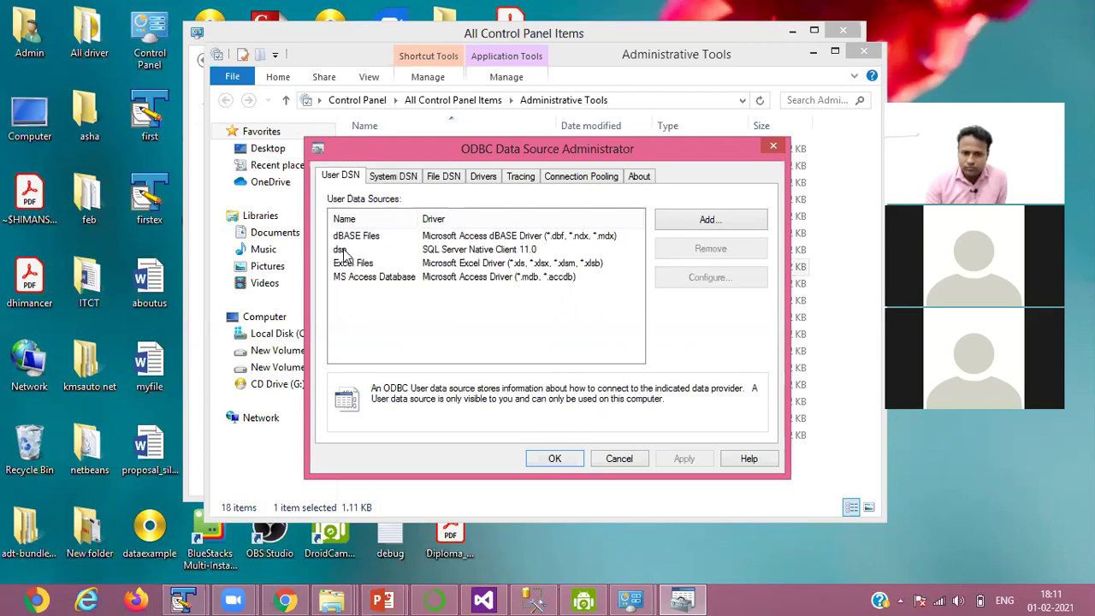
left_click(343, 250)
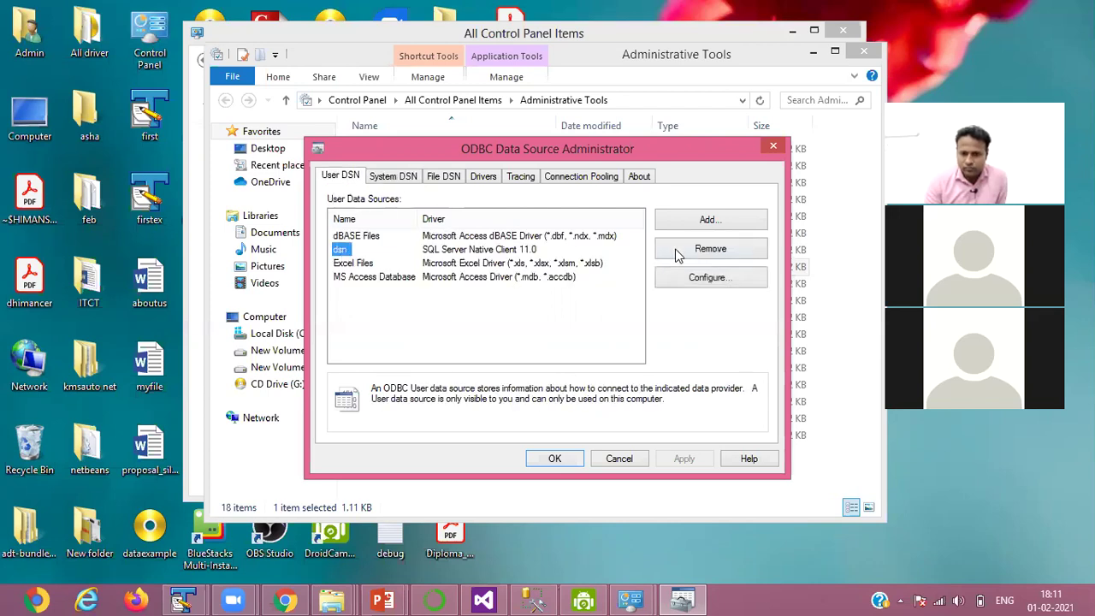
left_click(676, 251)
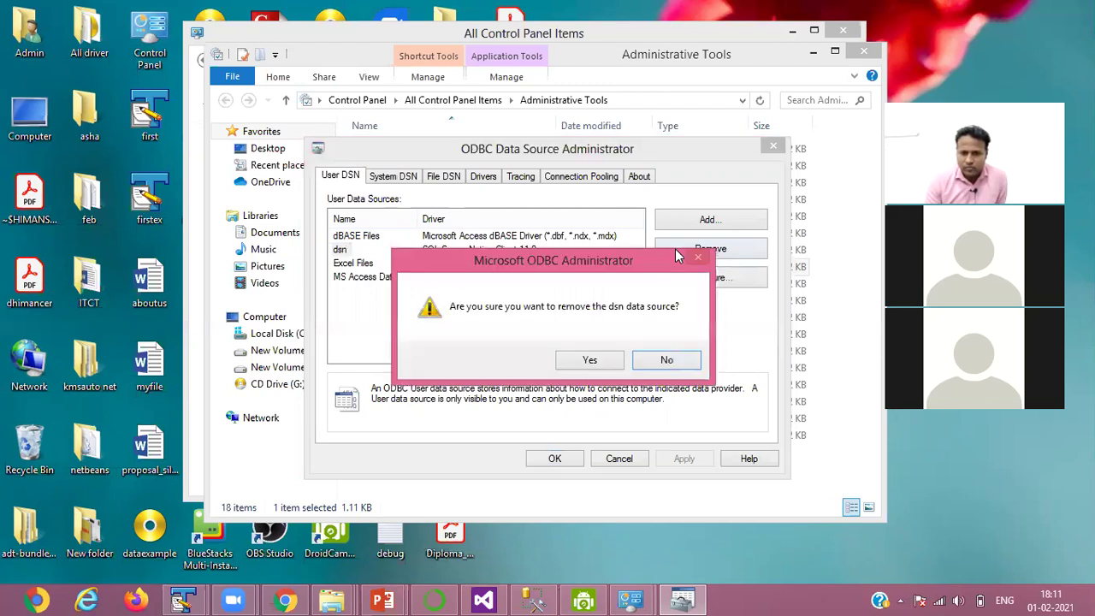
left_click(601, 356)
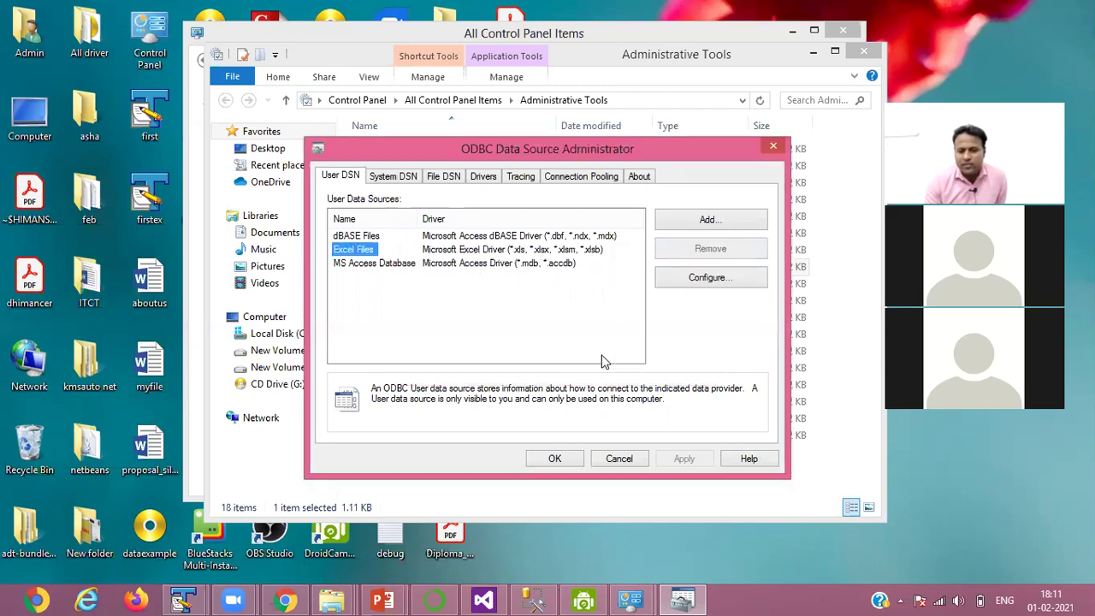
left_click(708, 219)
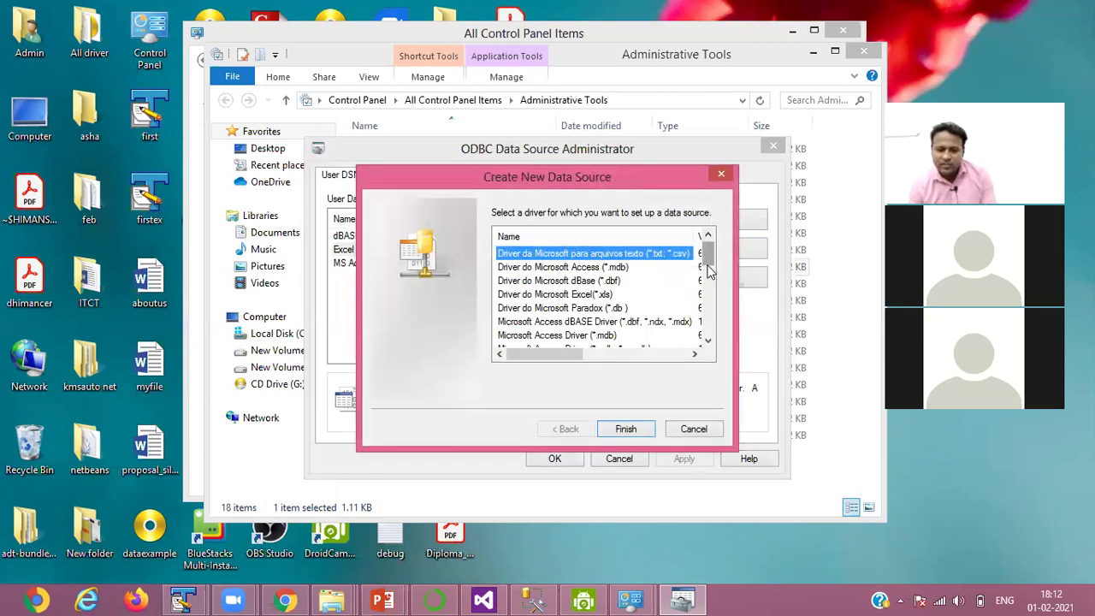
- Pick the SQL Server Native Client 11.0 driver for the new data source and finish
scroll(707, 321, "down", 2)
scroll(702, 344, "down", 3)
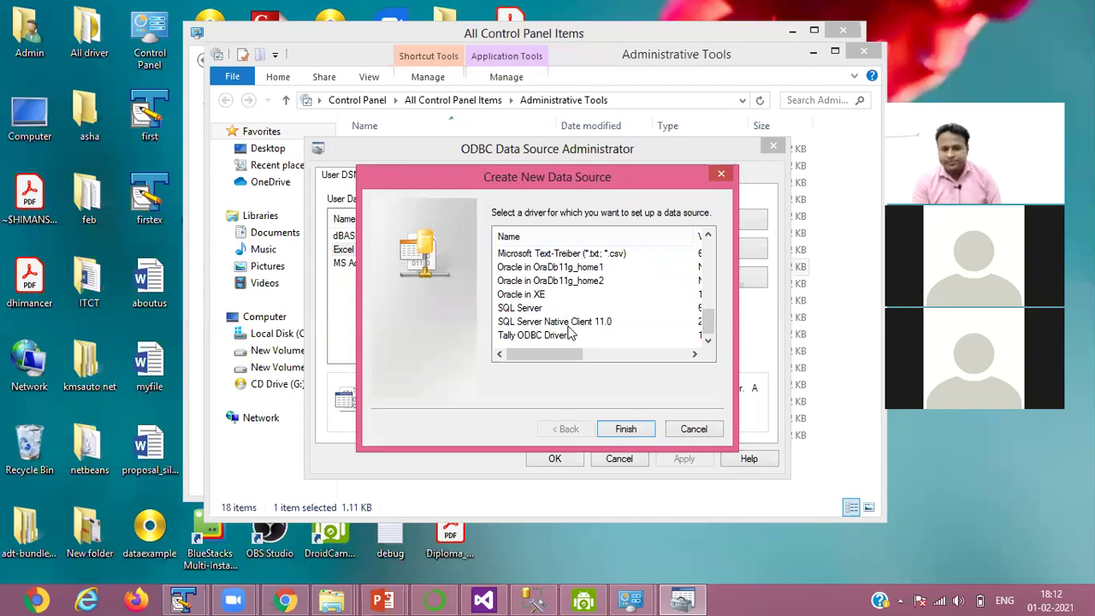
left_click(569, 327)
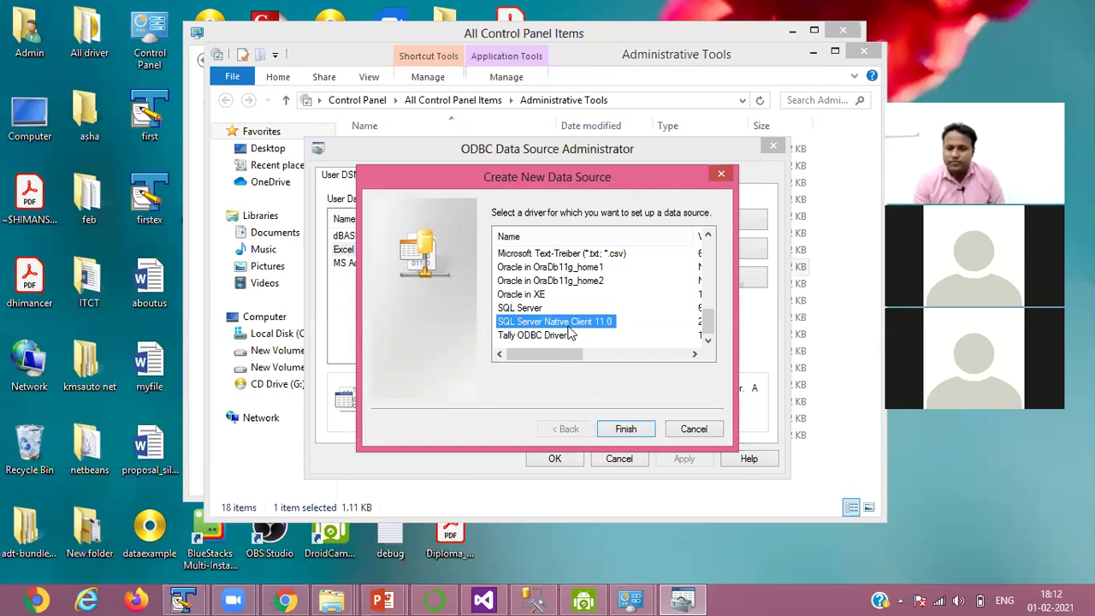
left_click(625, 430)
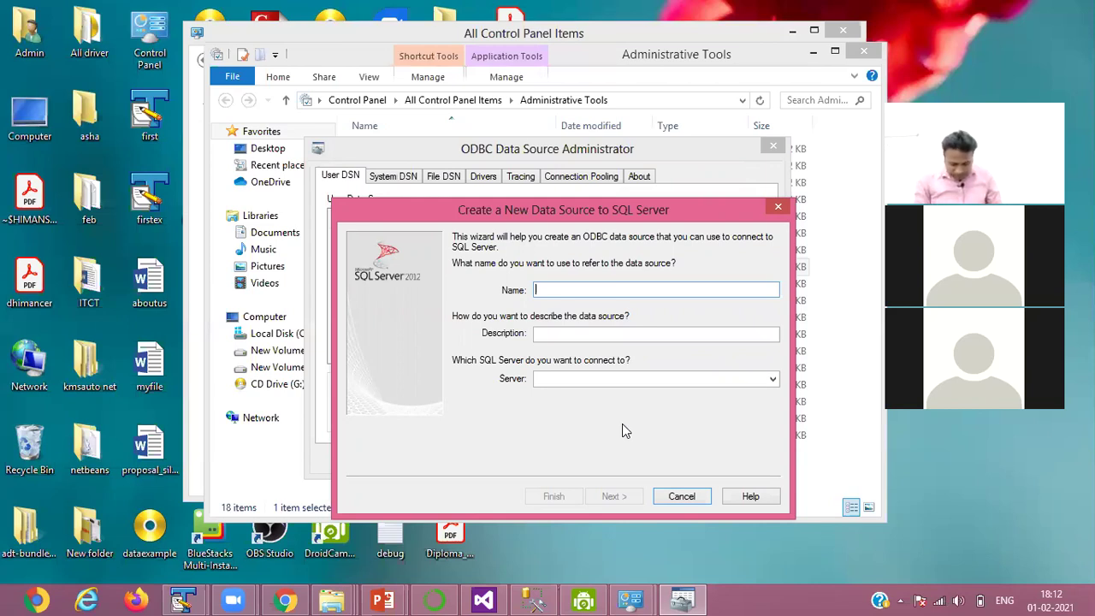
- Name the new data source 'dsn', then switch to Management Studio
type("d")
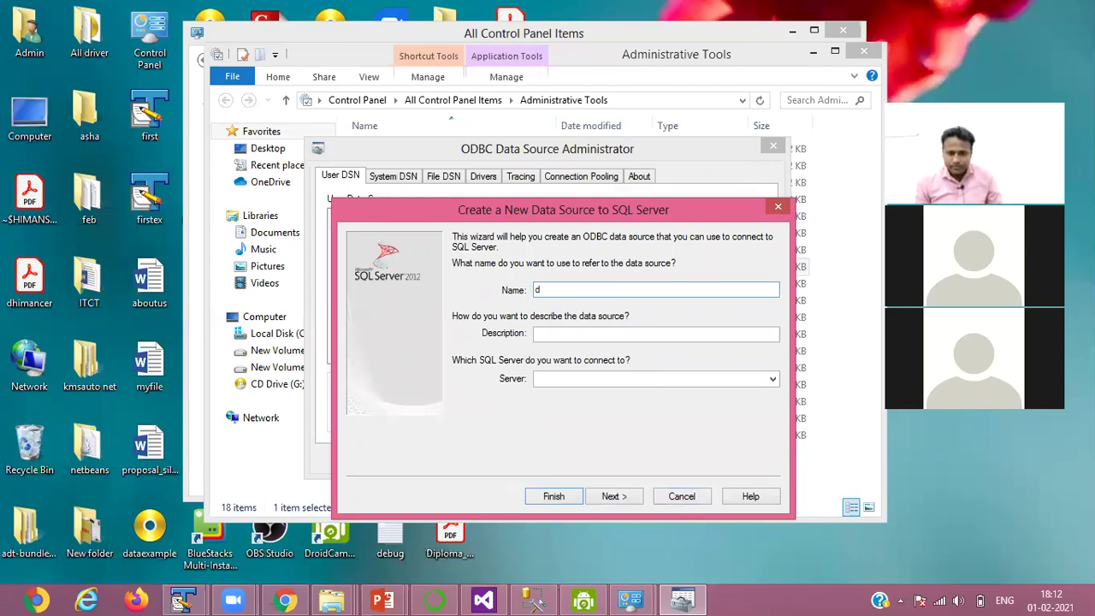
type("sn")
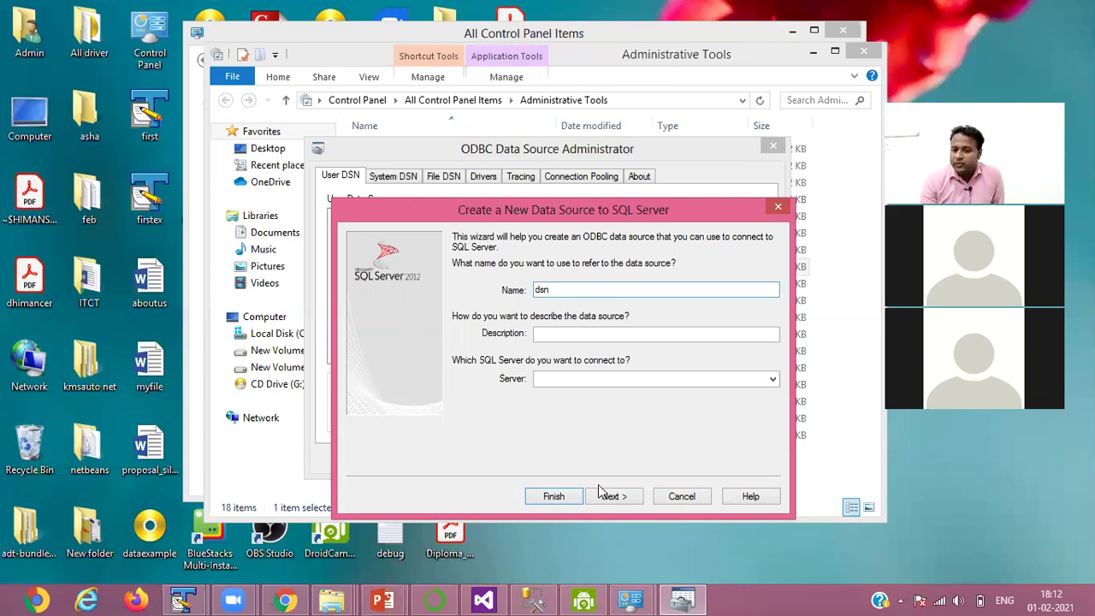
left_click(619, 379)
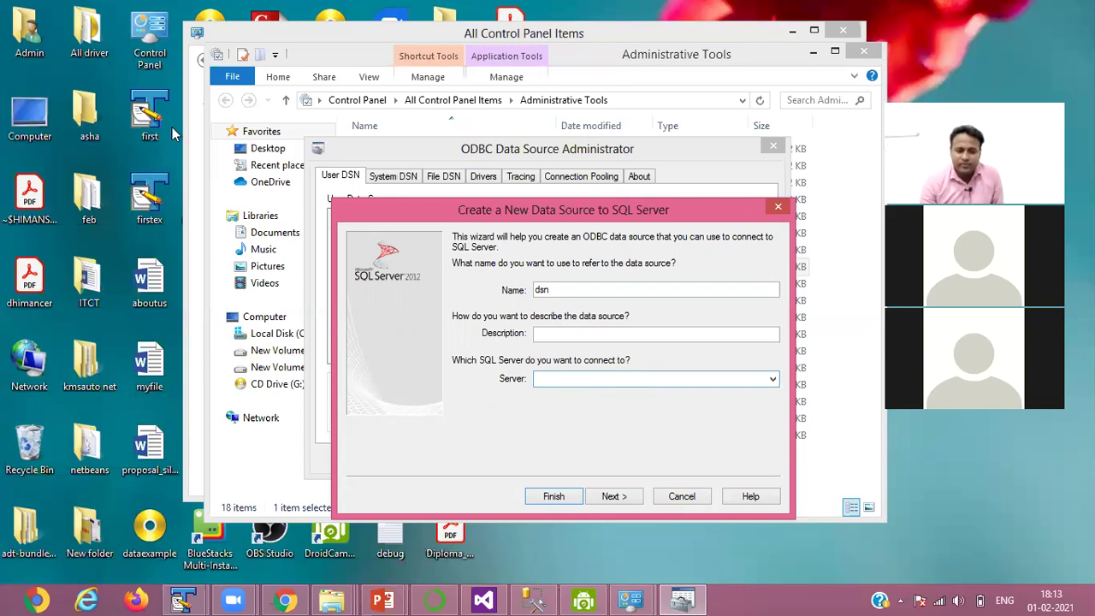
key("alt+Tab")
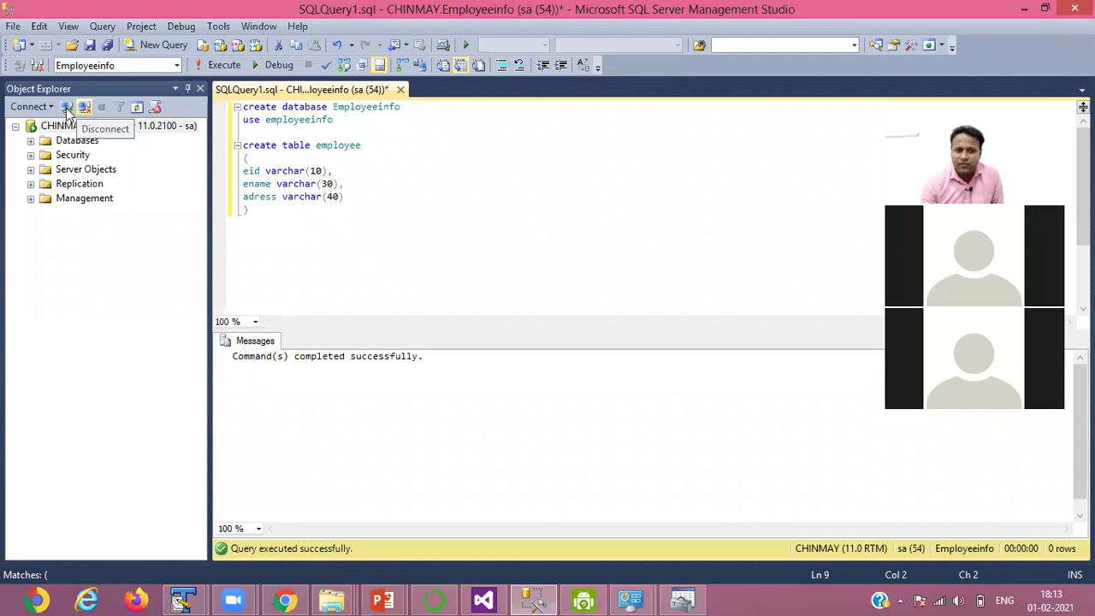
- Connect Management Studio to the server with the login password, then return to the wizard
left_click(65, 108)
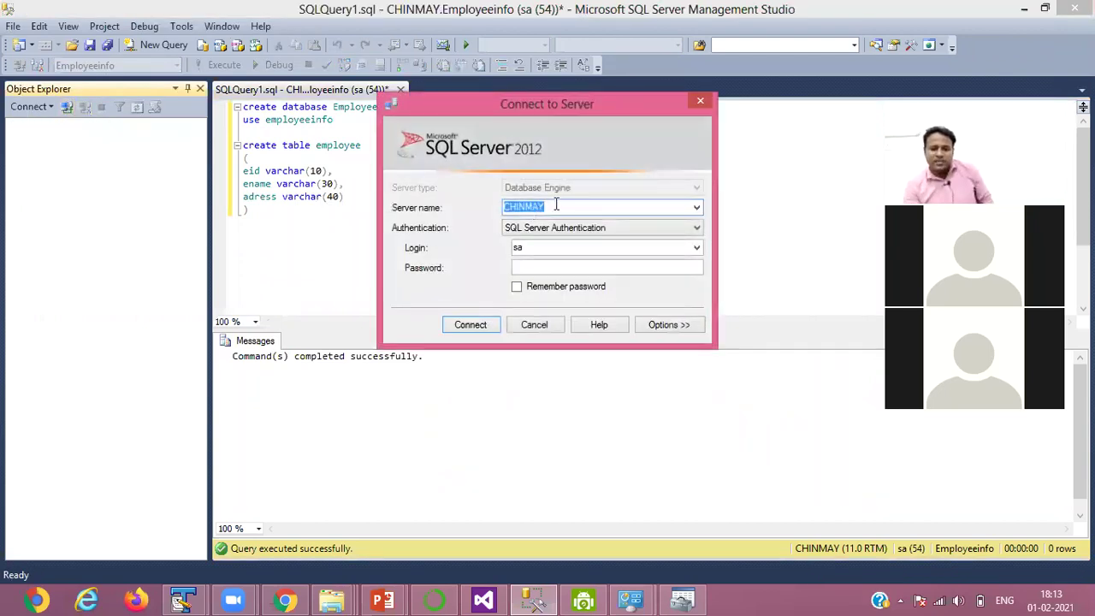
left_click(527, 265)
type("123456")
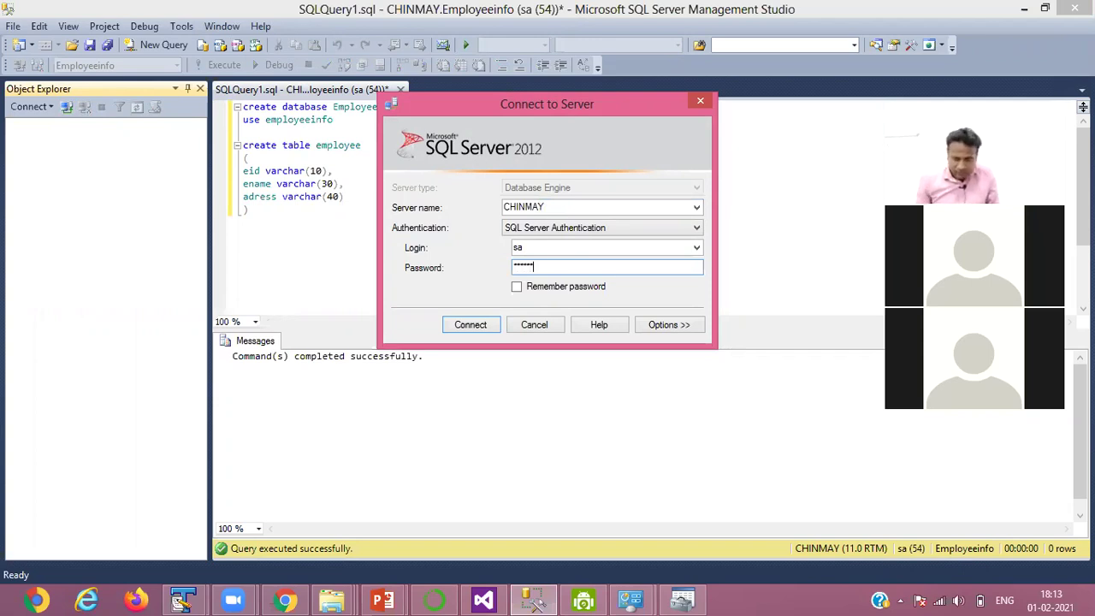
key("Return")
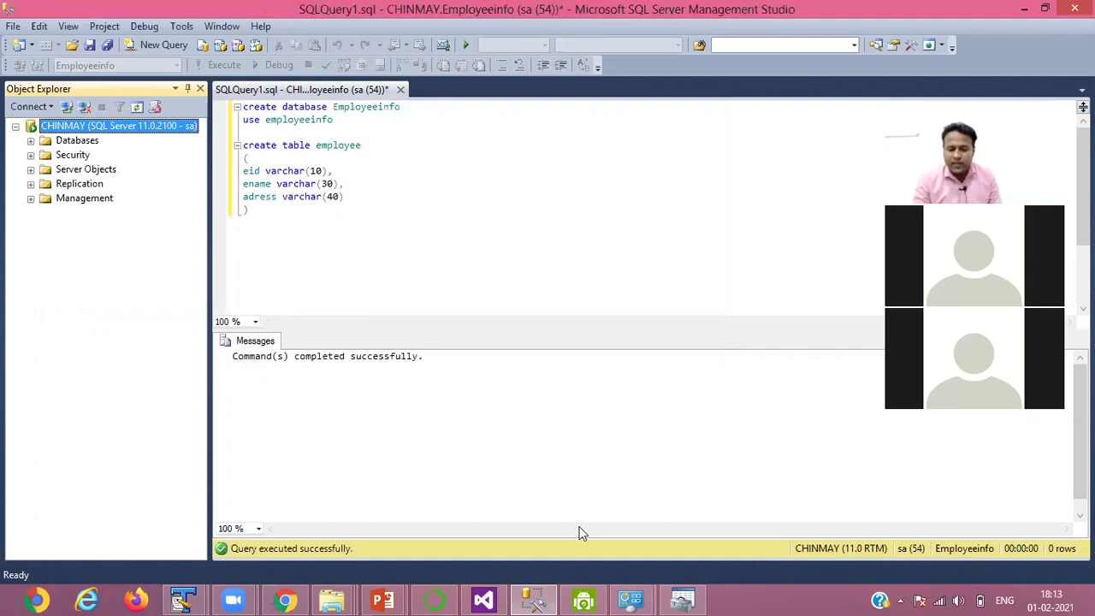
left_click(532, 599)
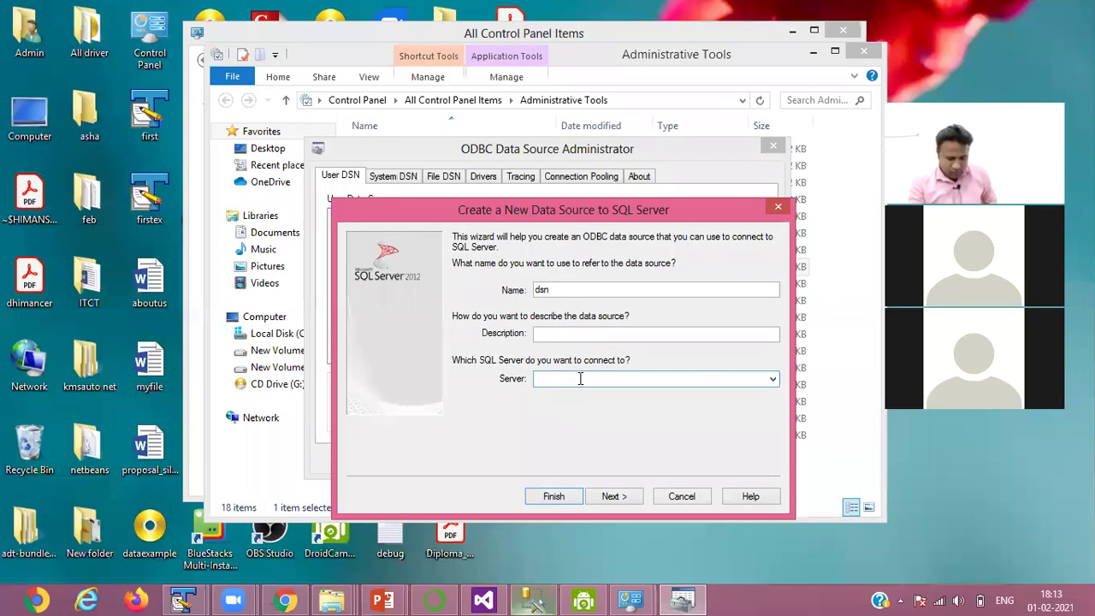
- Set the server to CHINMAY, reconnect Management Studio to it, and return to the wizard
type("CHINMAY")
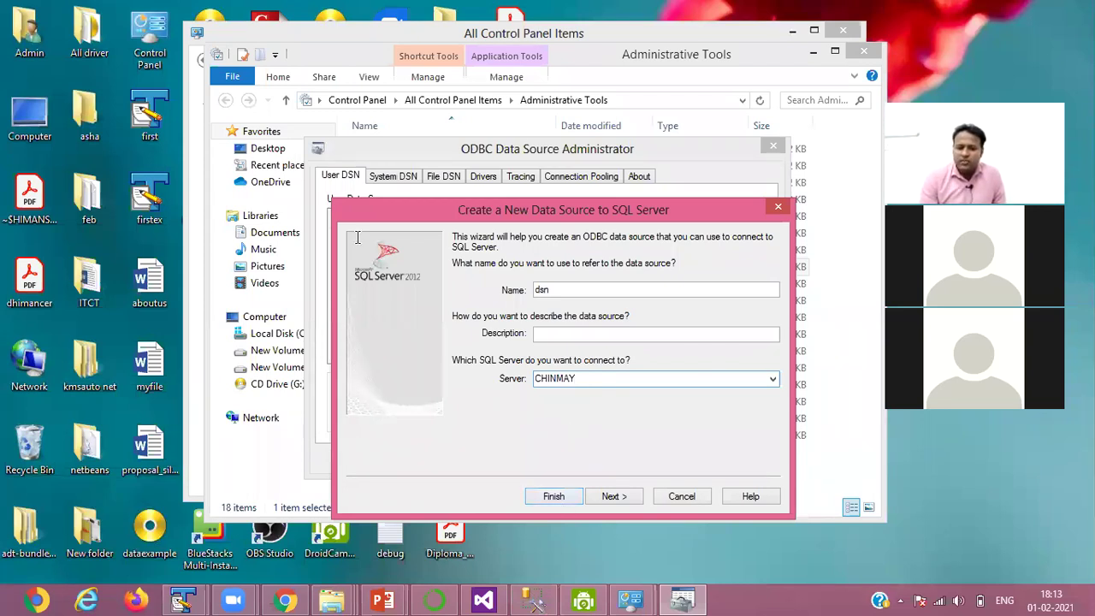
key("alt+Tab")
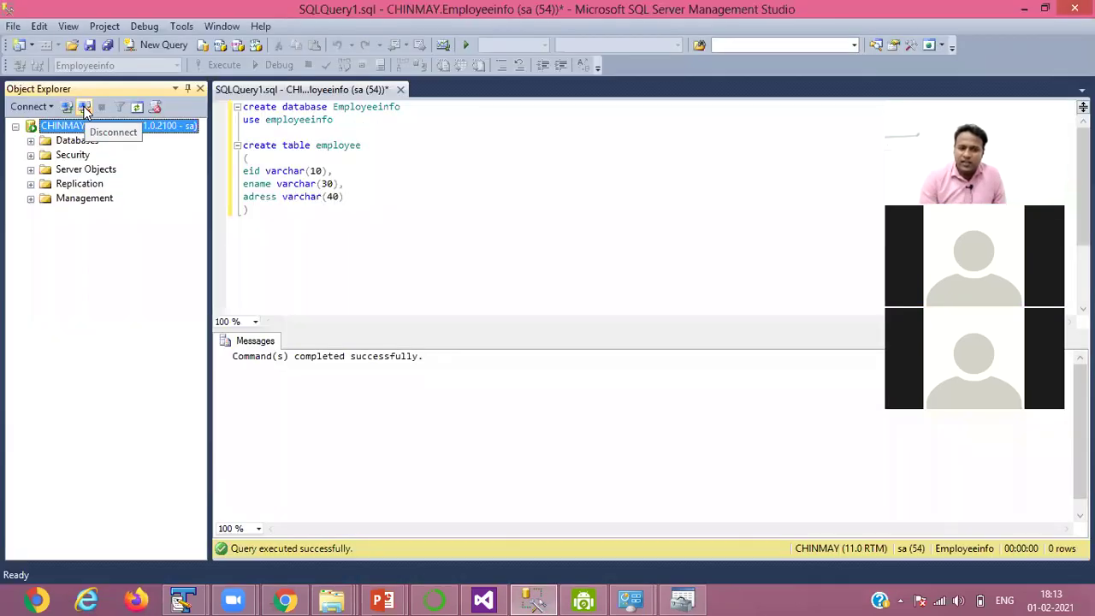
left_click(85, 108)
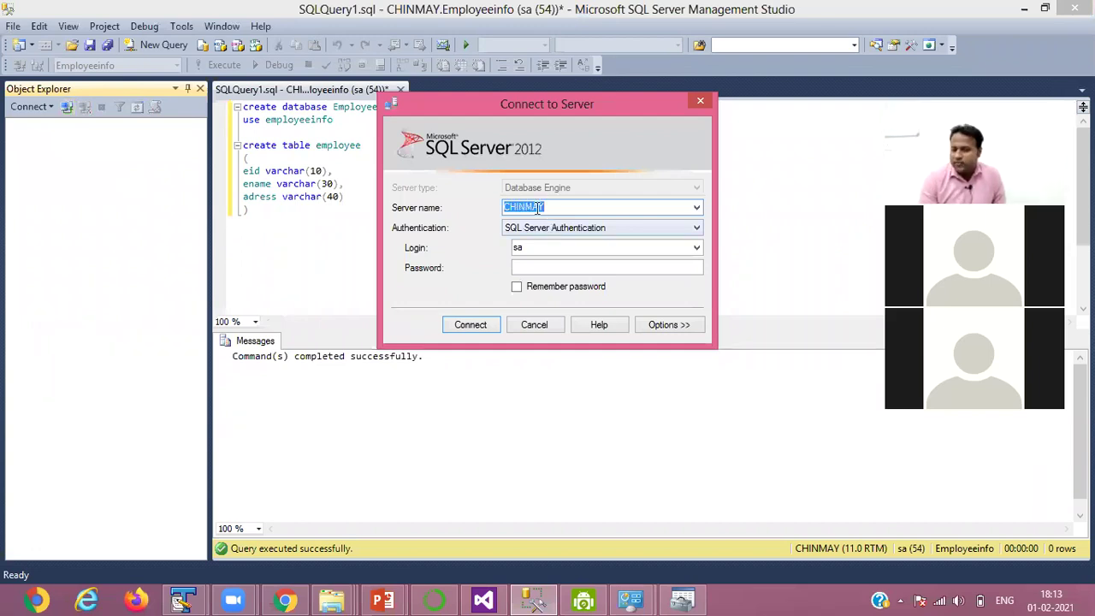
left_click(530, 267)
type("1")
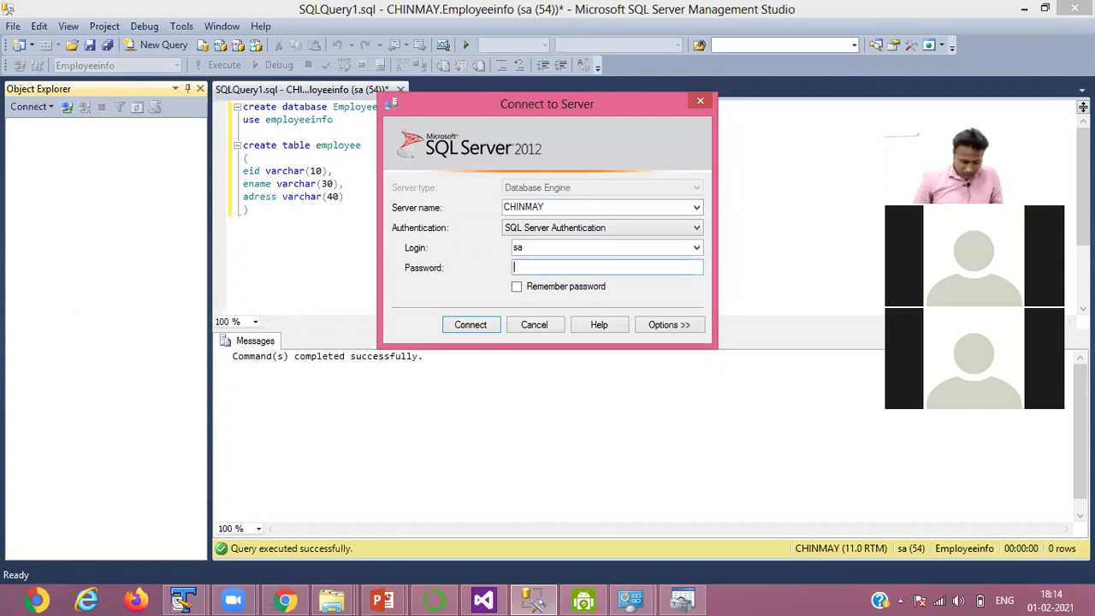
type("2345")
key("Return")
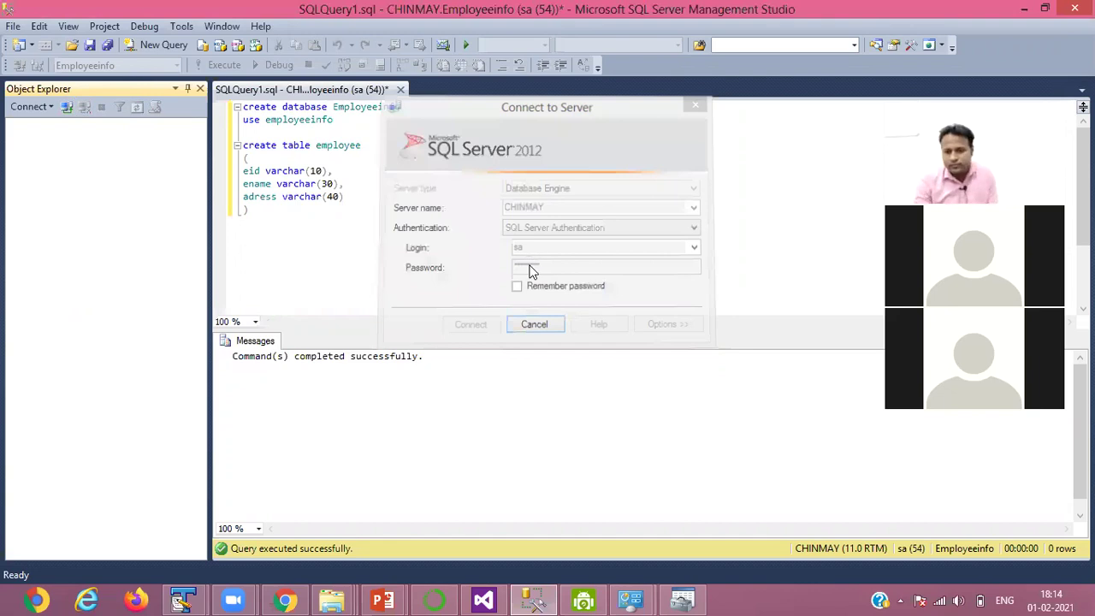
left_click(546, 599)
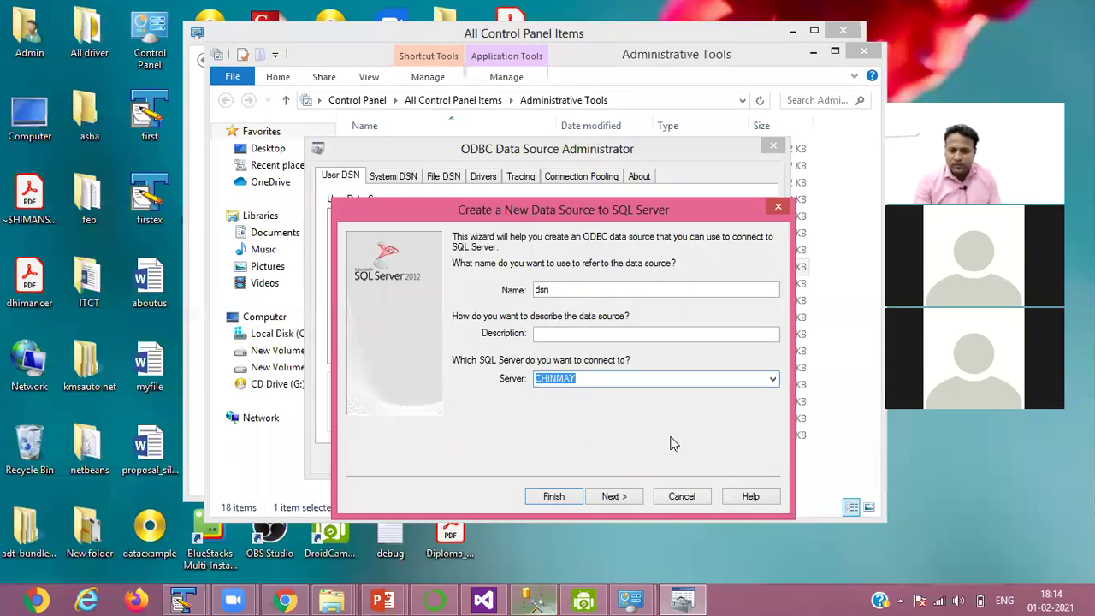
- Use SQL Server authentication with login ID 'sa' and its password, then continue
left_click(613, 496)
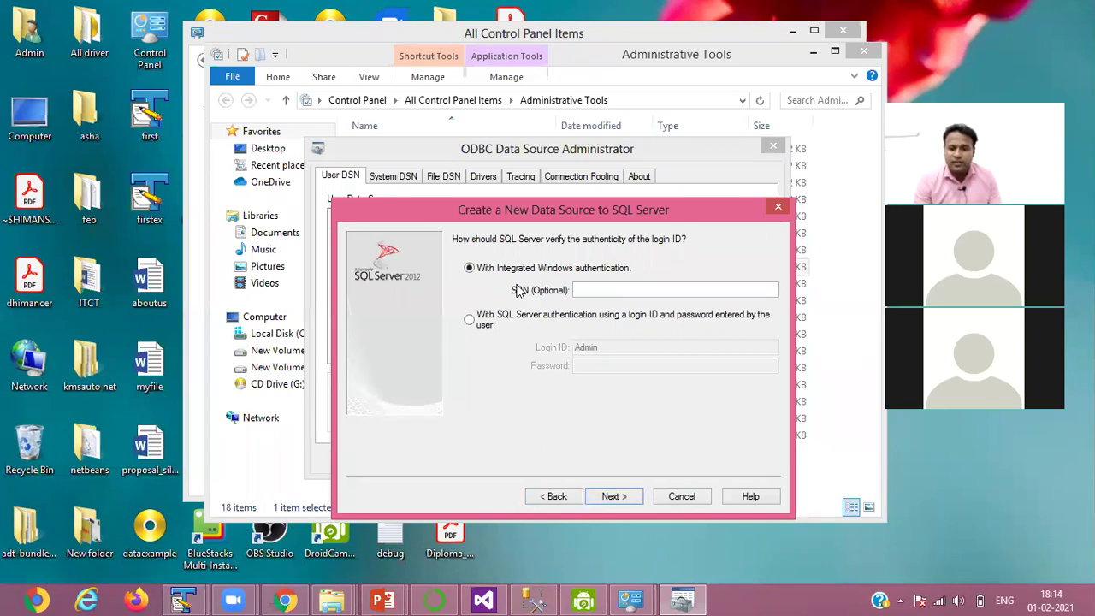
left_click(469, 328)
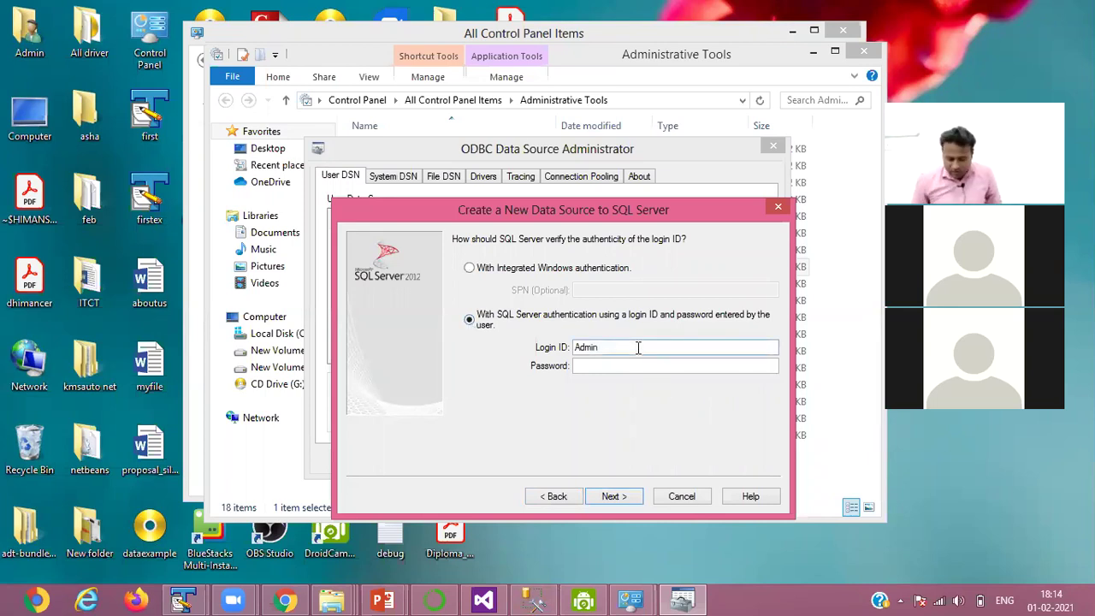
left_click(637, 346)
key("BackSpace")
key("BackSpace")
key("BackSpace")
key("BackSpace")
key("BackSpace")
type("s")
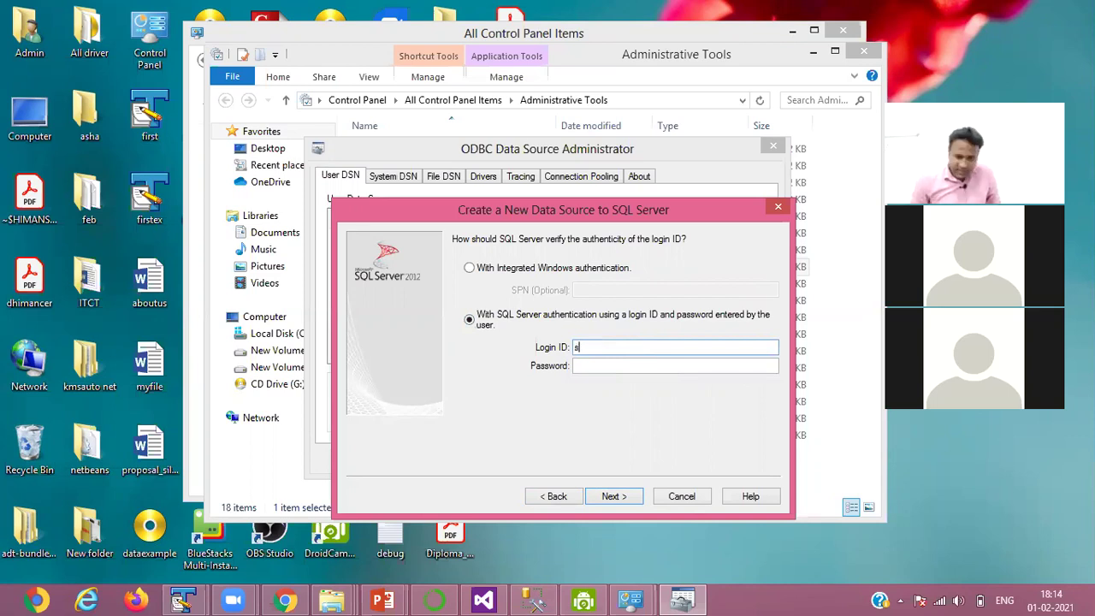
type("a")
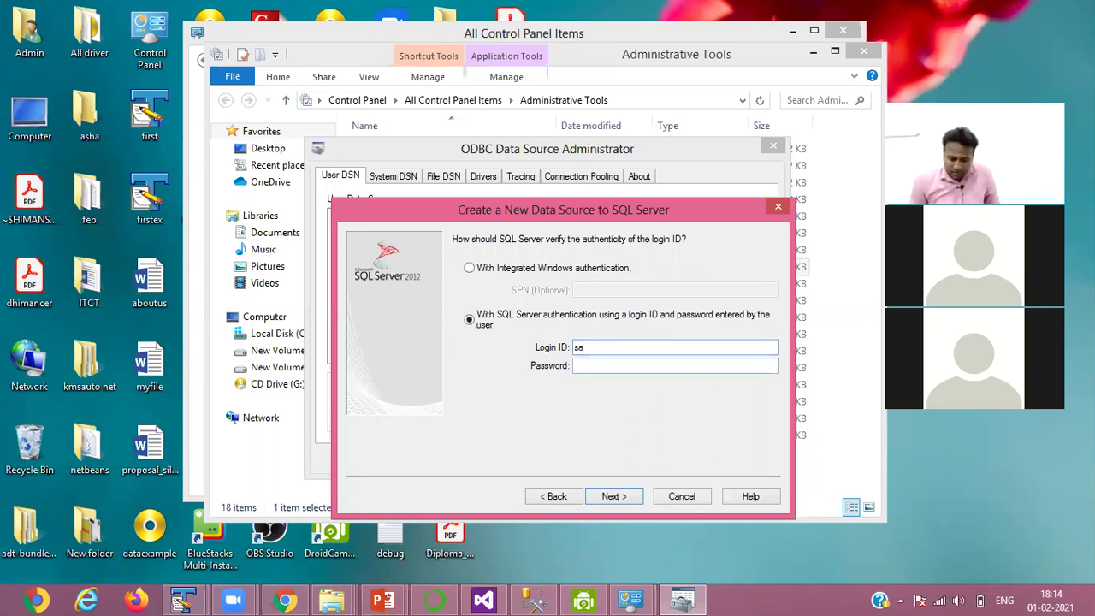
key("Tab")
type("1")
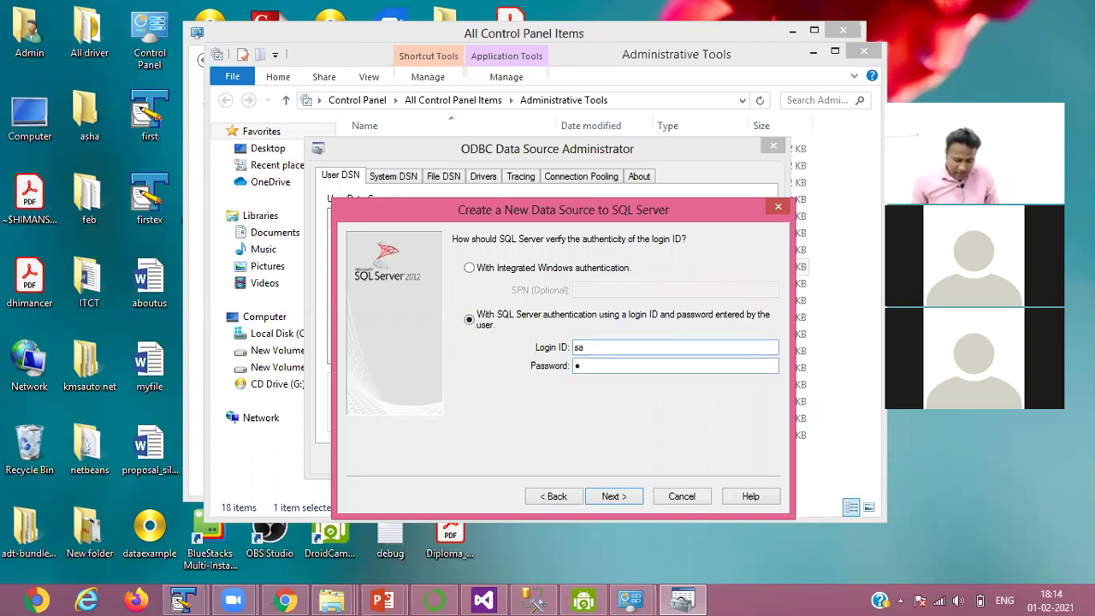
type("2345678")
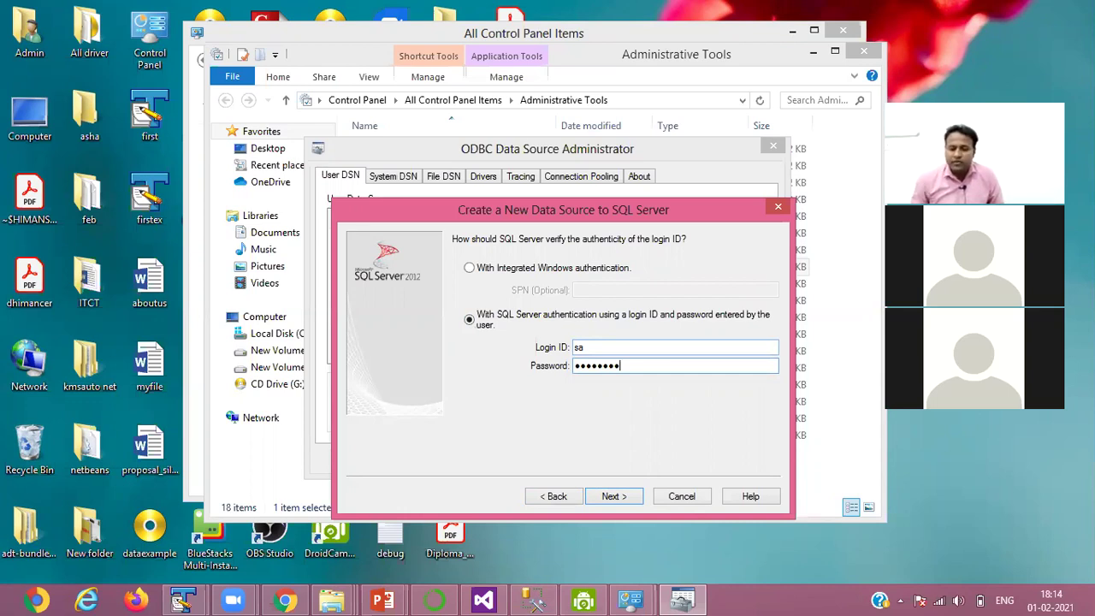
left_click(613, 498)
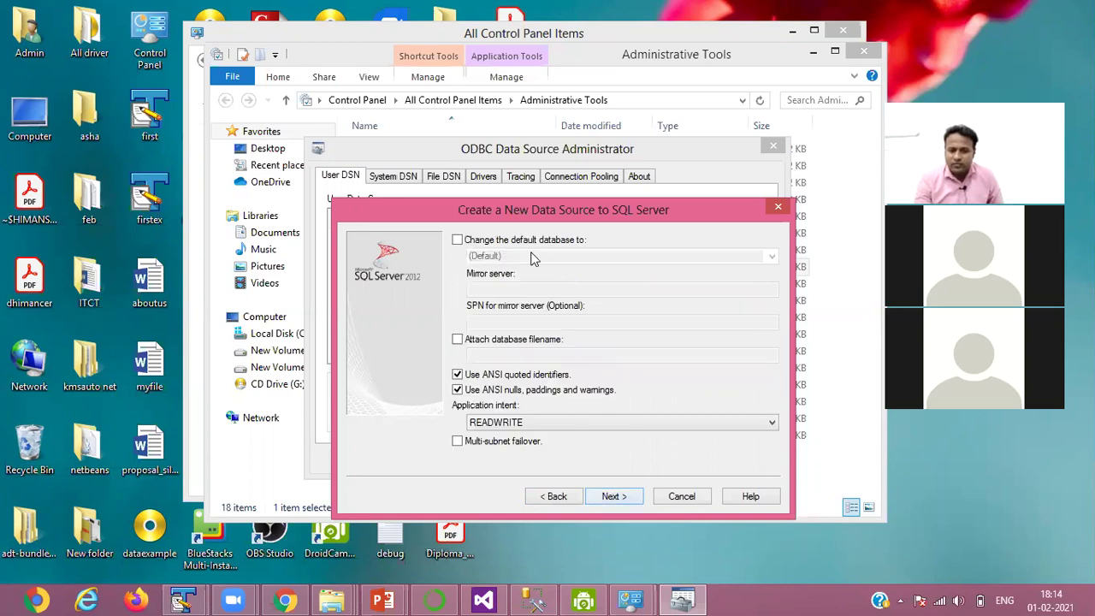
- Change dsn's default database to Employeeinfo and finish the wizard to reach the summary
left_click(458, 241)
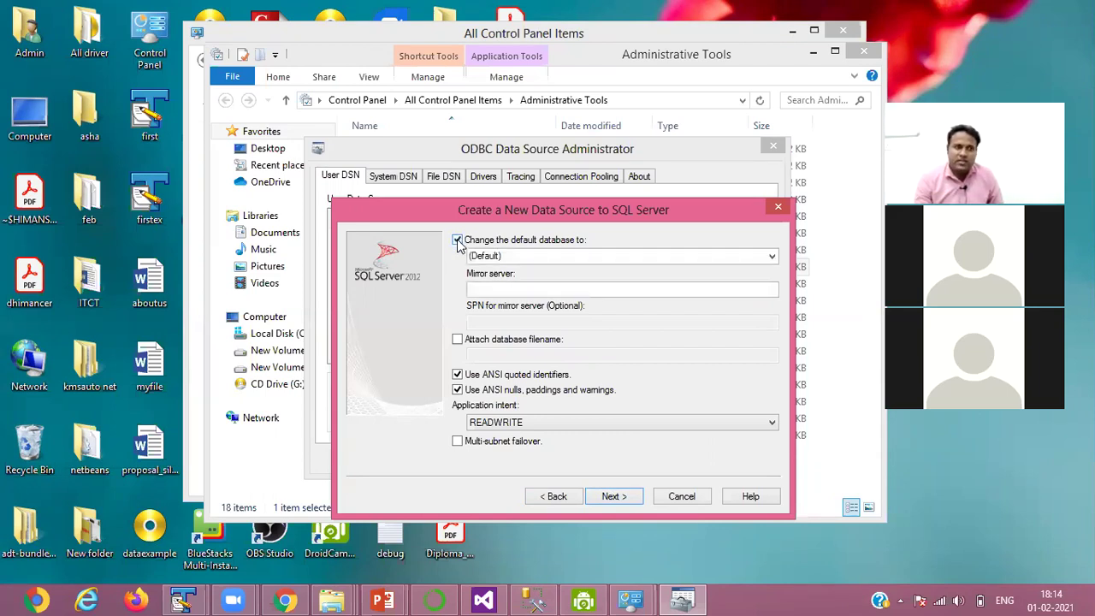
left_click(773, 256)
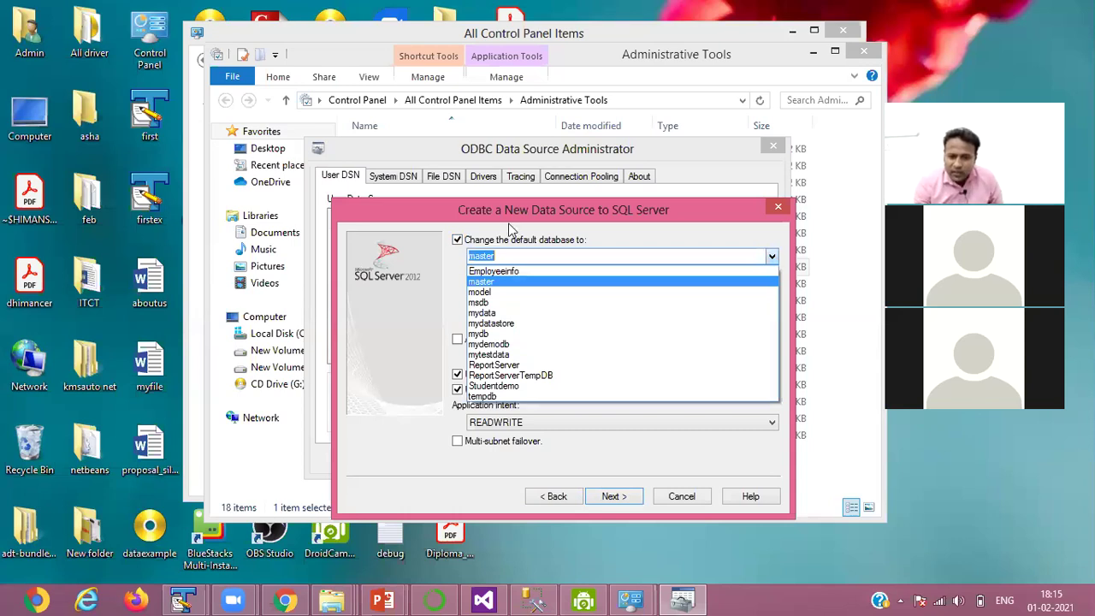
left_click(507, 272)
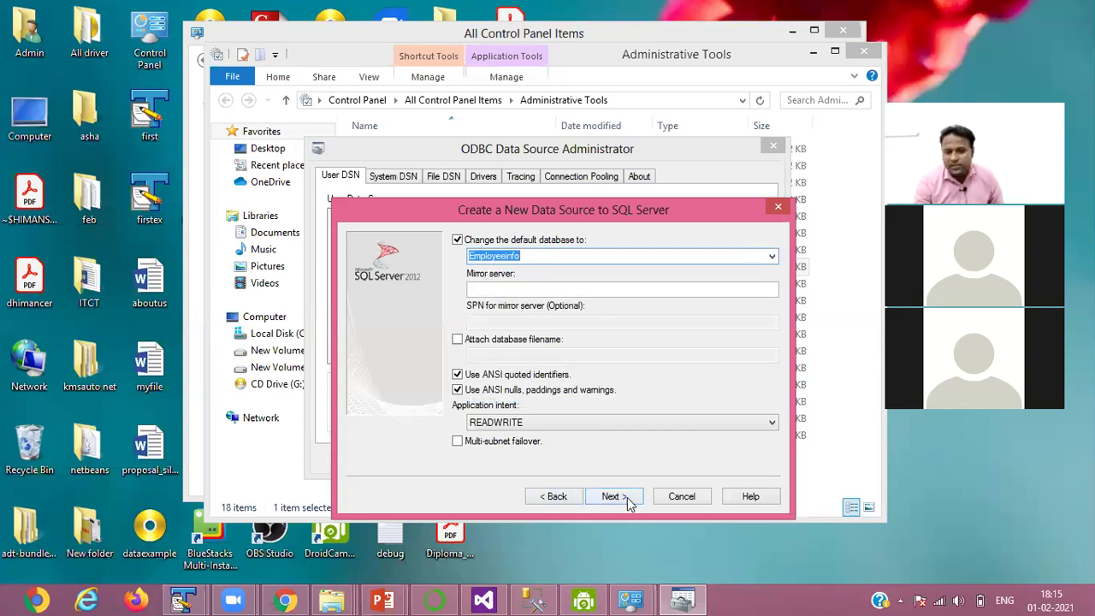
left_click(613, 496)
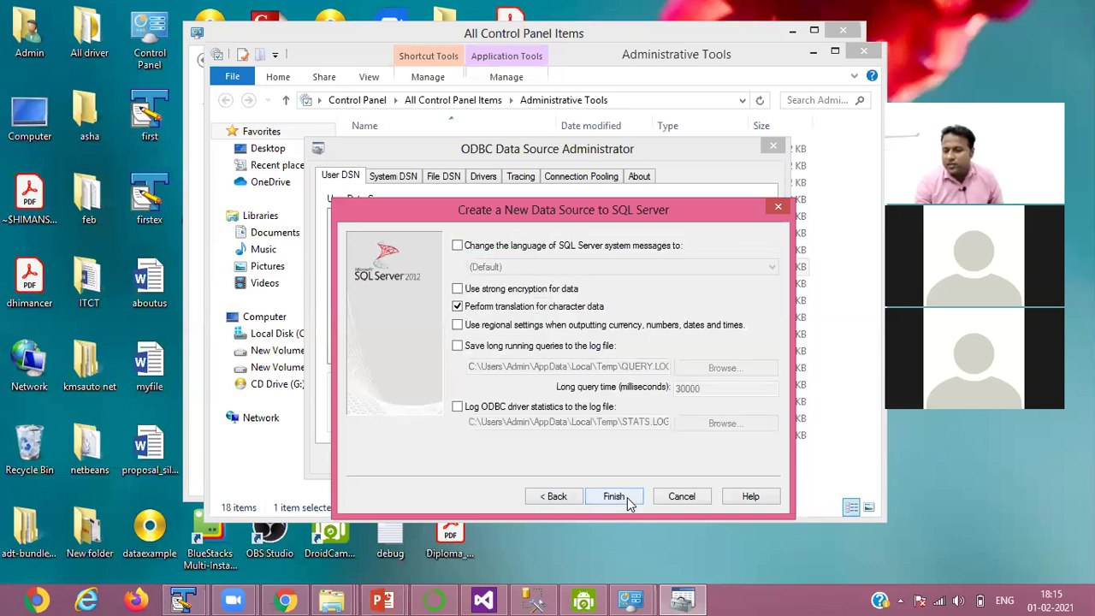
left_click(627, 497)
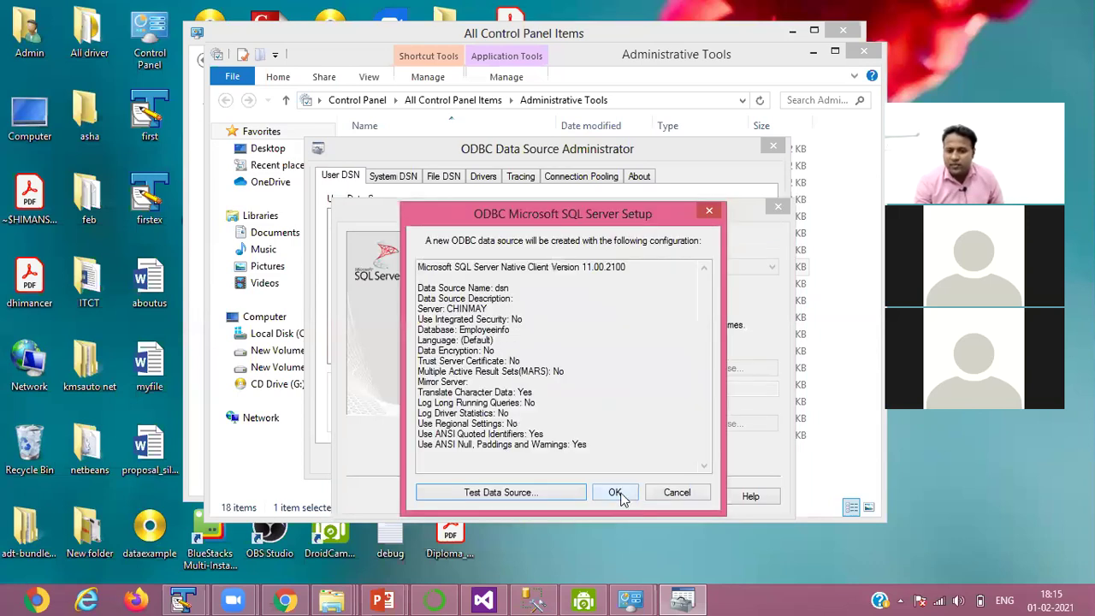
- Test the dsn data source successfully and accept it as a new user data source
left_click(532, 494)
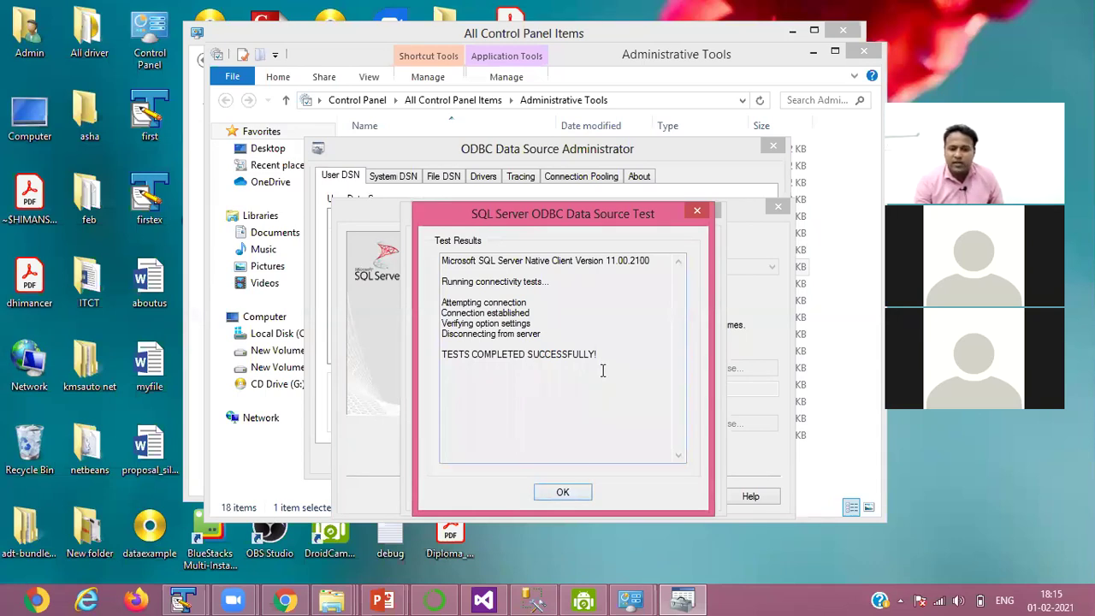
left_click(563, 493)
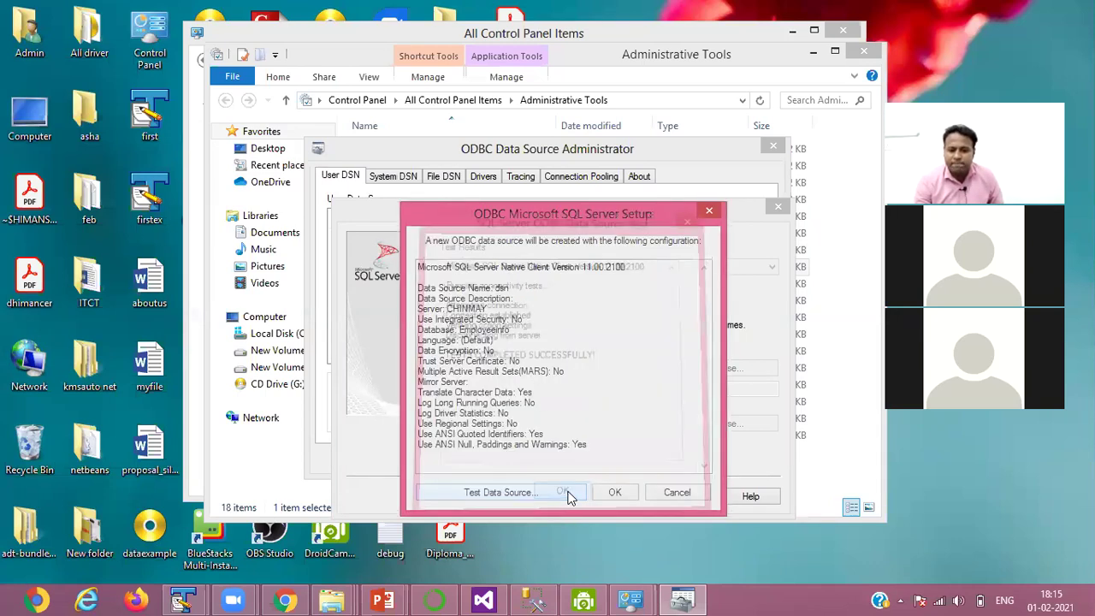
left_click(614, 492)
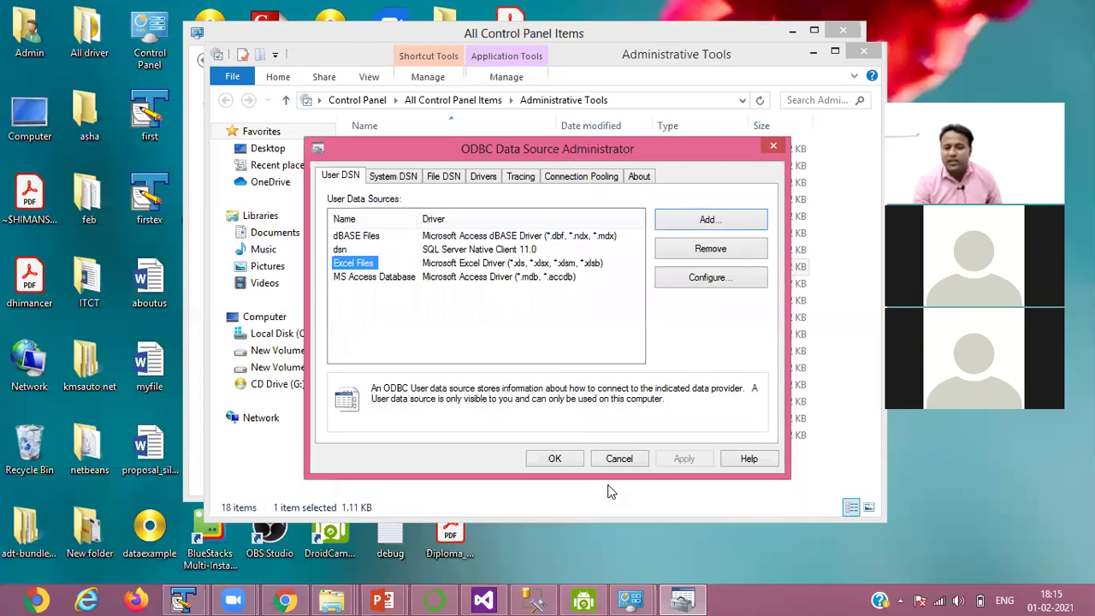
- Close the ODBC Administrator and minimize the remaining windows to show the desktop
left_click(556, 459)
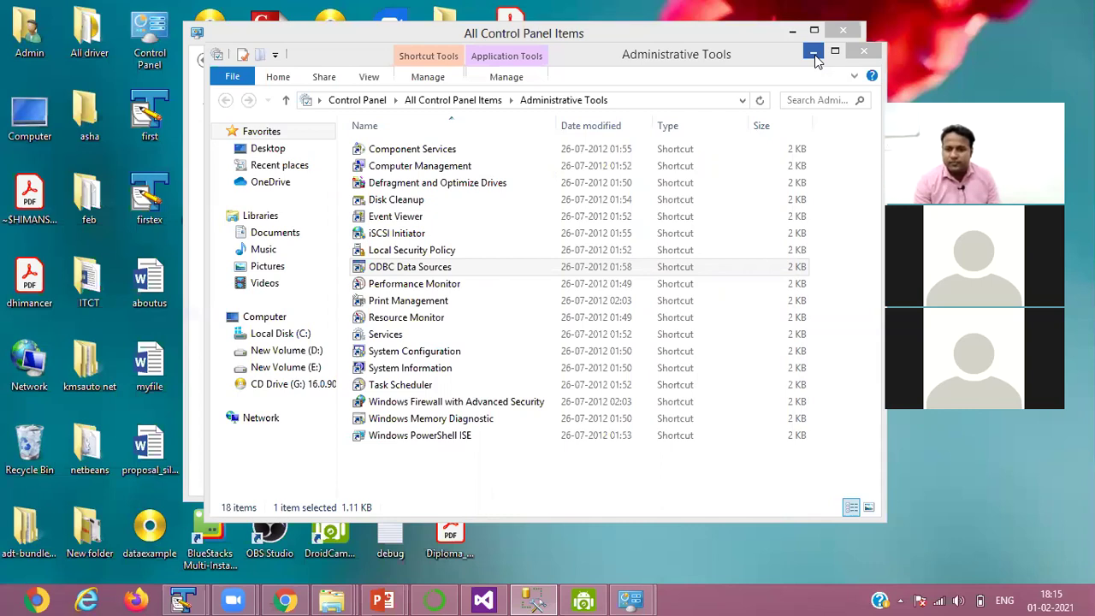
left_click(791, 36)
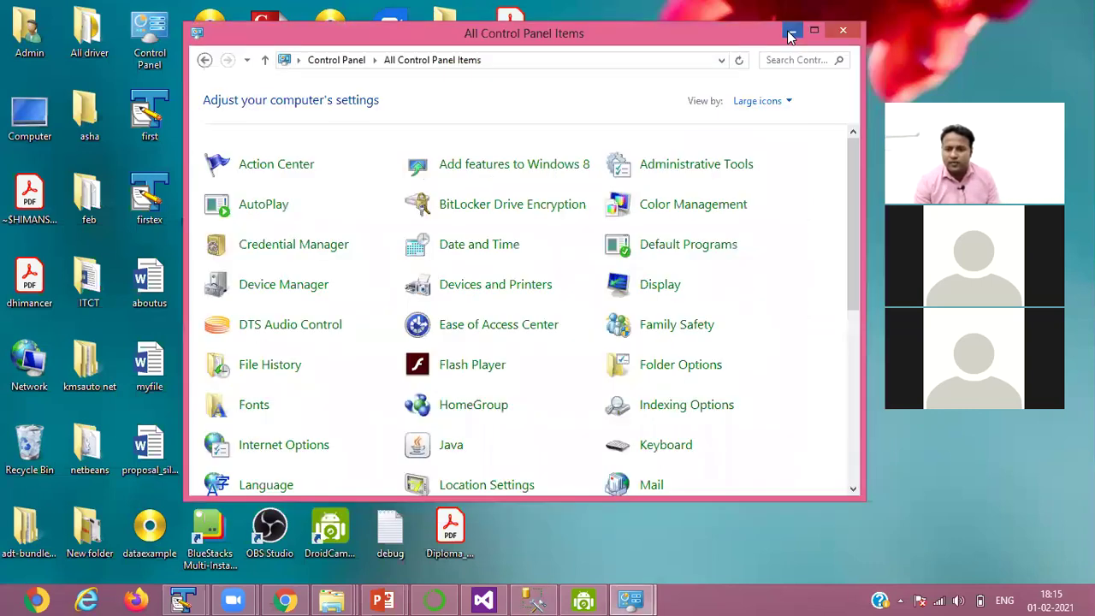
key("super+d")
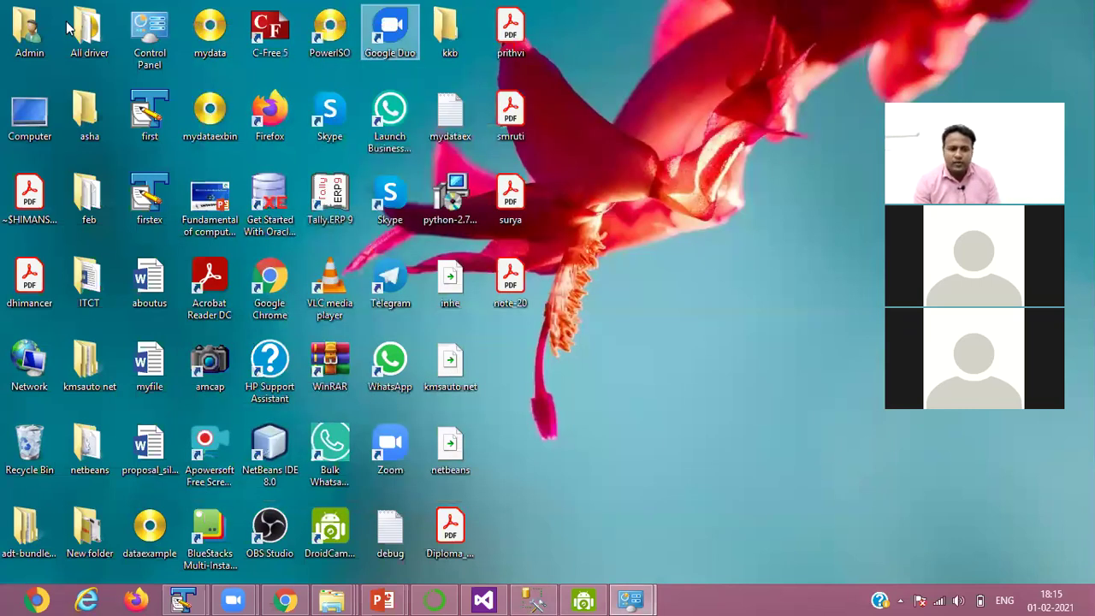
- Open the New Volume (D:) drive from the Computer icon
left_click(33, 118)
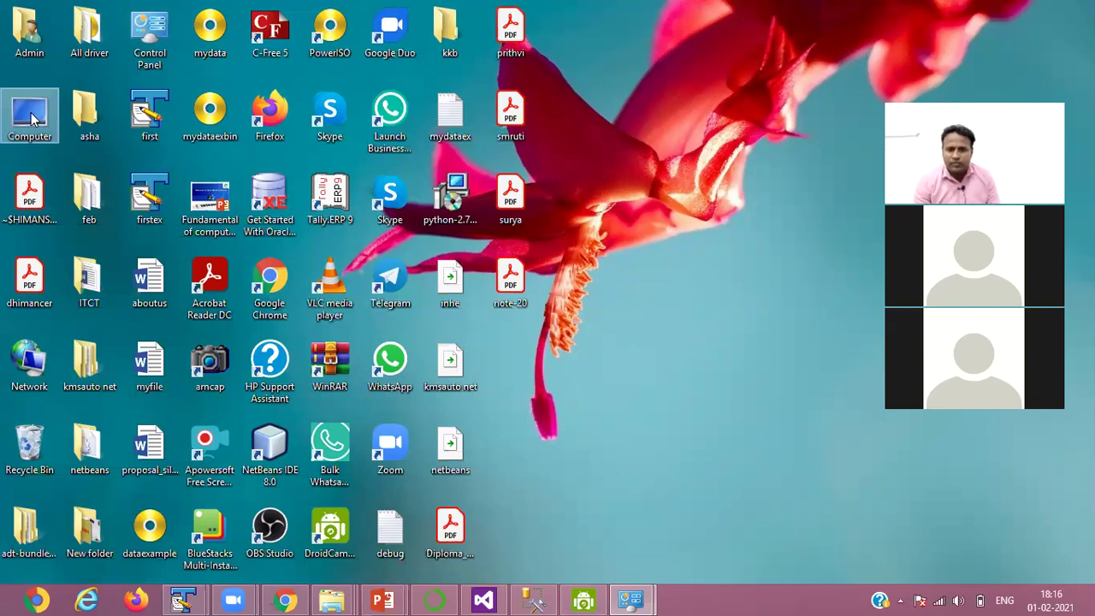
double_click(32, 118)
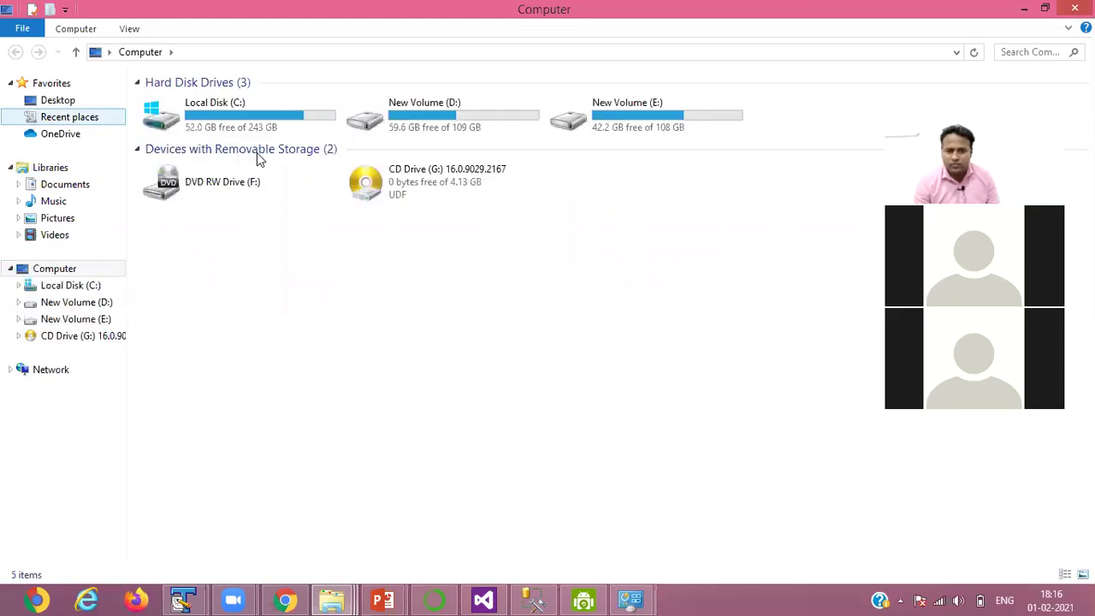
left_click(466, 134)
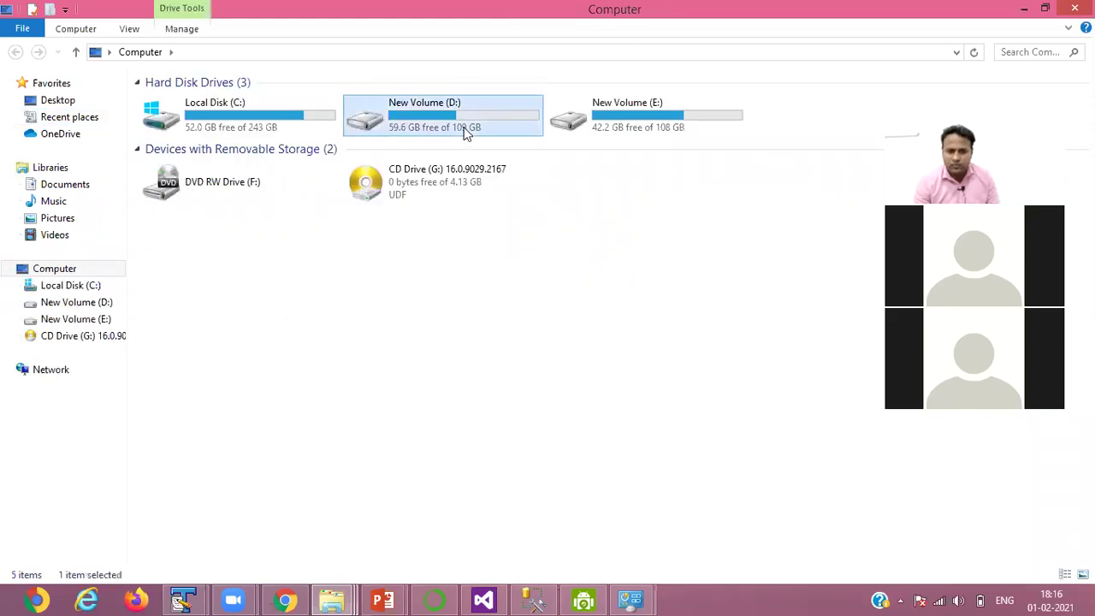
double_click(467, 133)
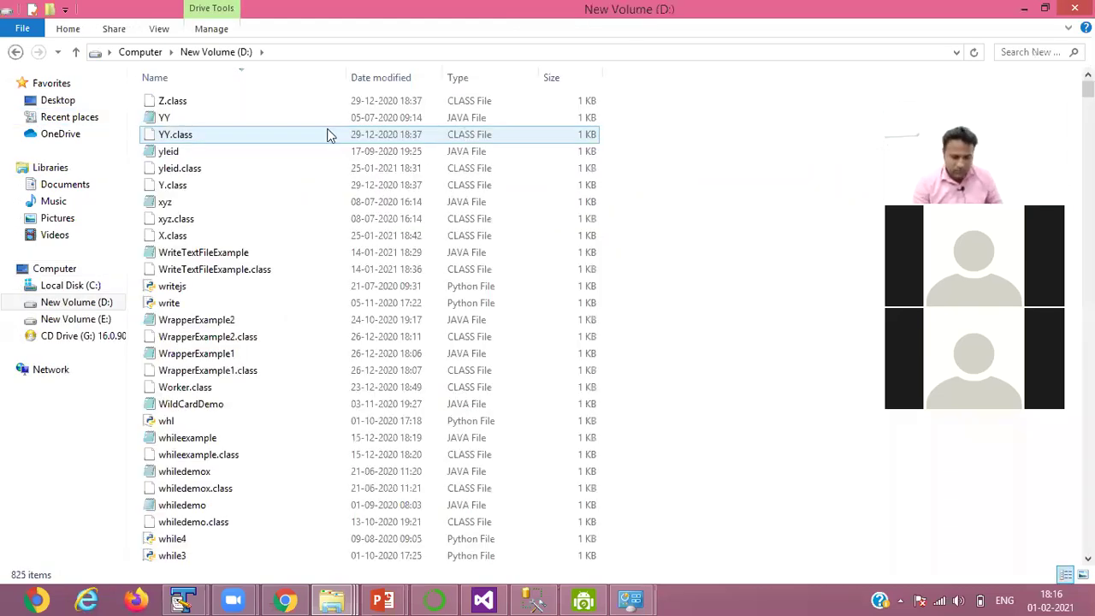
- Find the SQLCON Java file in the D: list and bring up its context menu
left_click(239, 123)
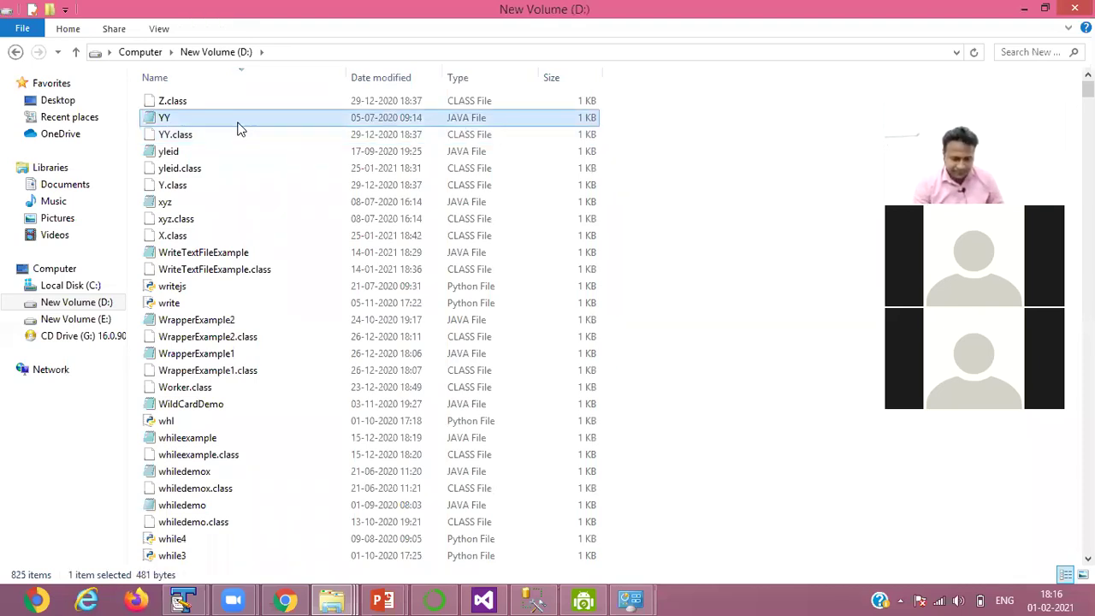
key("s")
key("Down")
key("s")
key("u")
key("m")
key("e")
key("x")
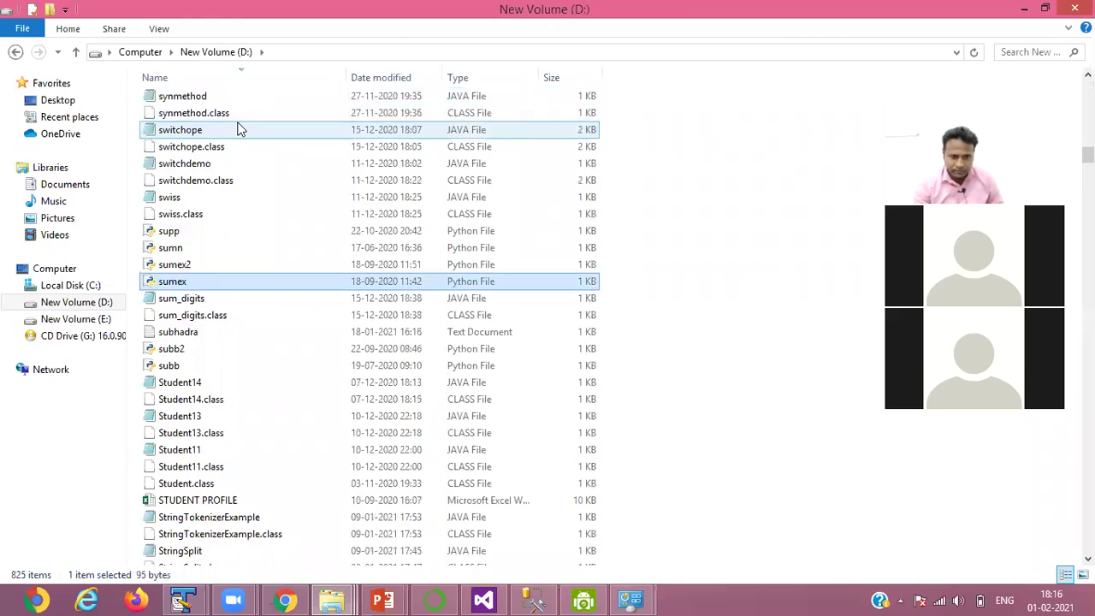
key("Down")
key("Down")
key("Down")
key("Down")
key("Down")
key("Down")
key("Down")
key("Down")
key("Down")
key("Down")
key("Down")
key("Down")
key("Down")
key("Down")
key("Down")
key("Down")
key("Down")
key("Down")
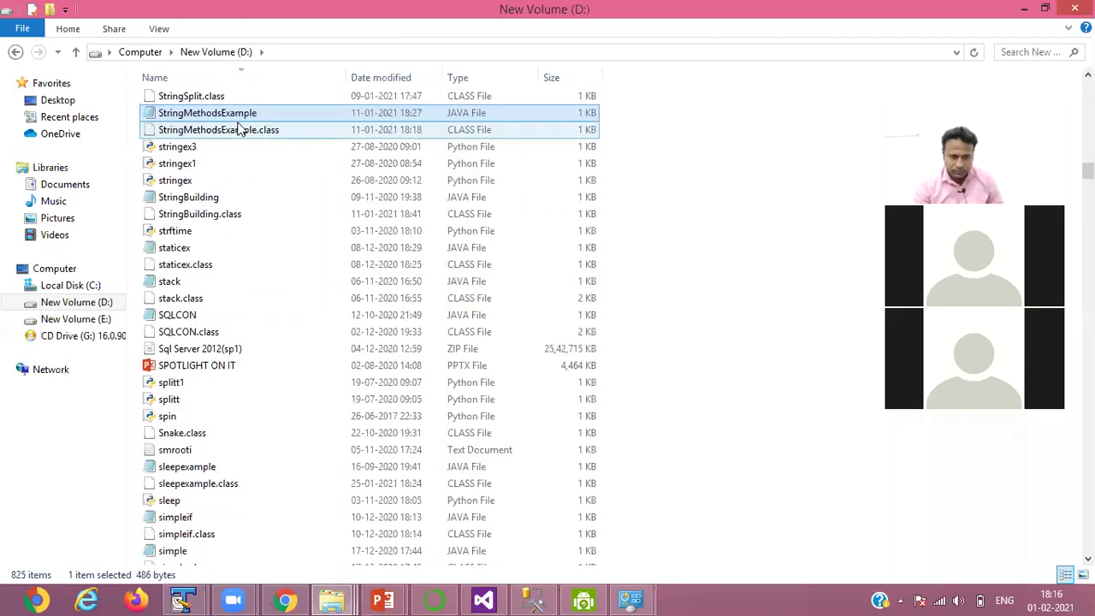
key("Down")
key("Down")
key("Down")
key("Down")
key("Down")
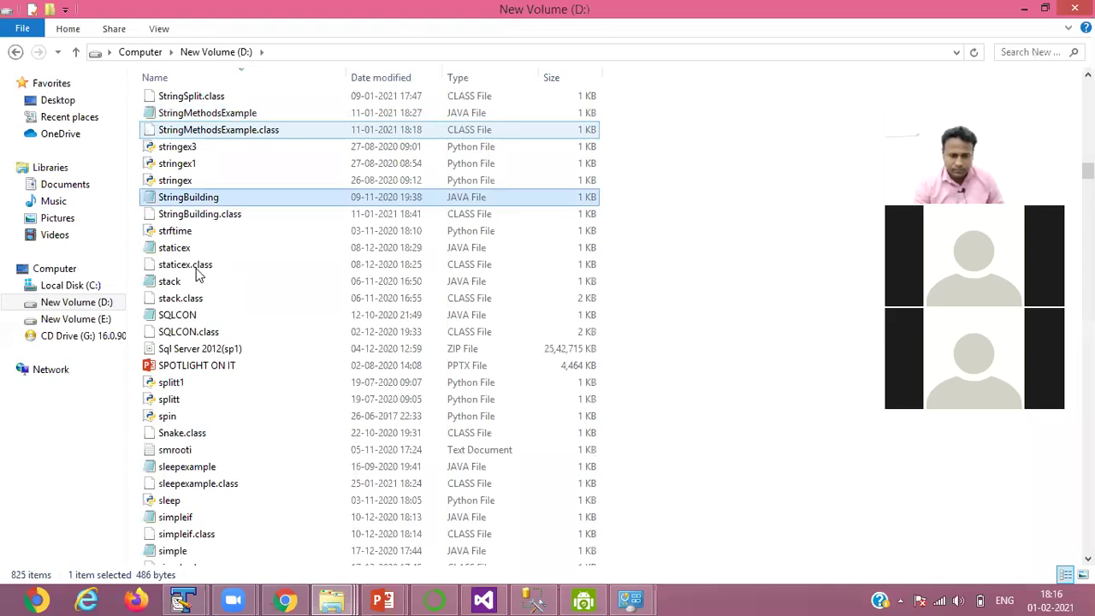
left_click(176, 317)
double_click(174, 316)
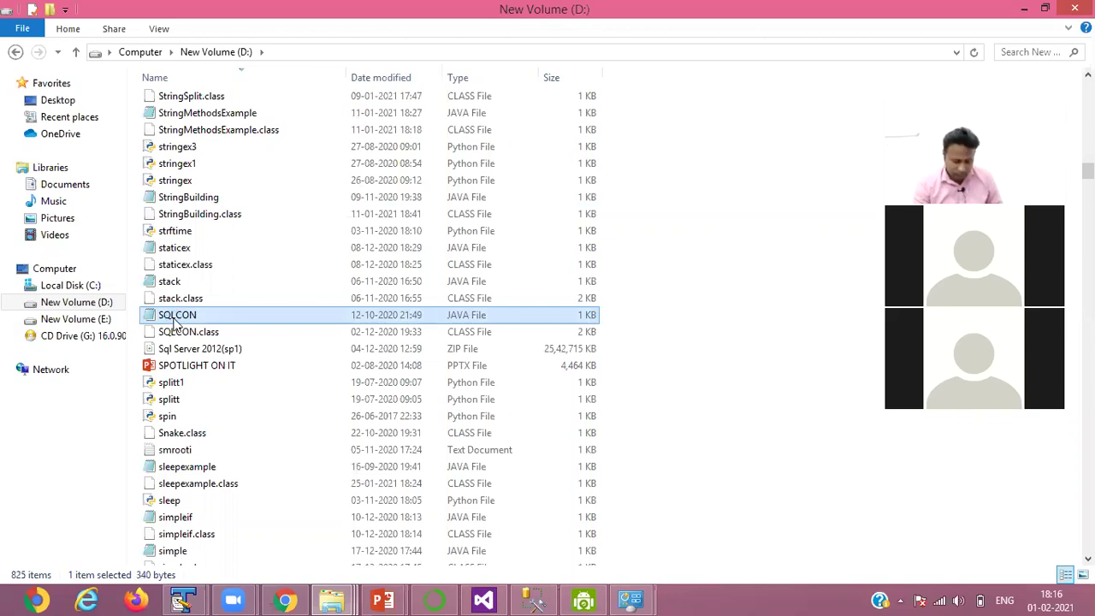
right_click(175, 319)
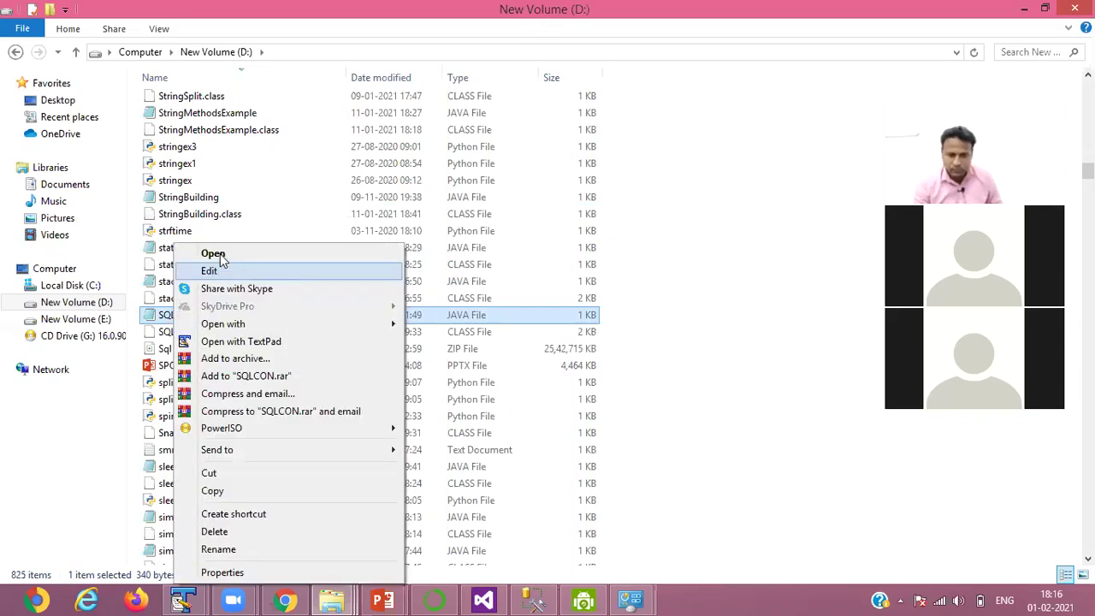
- View the SQLCON code maximized in Notepad, then close Notepad
left_click(219, 251)
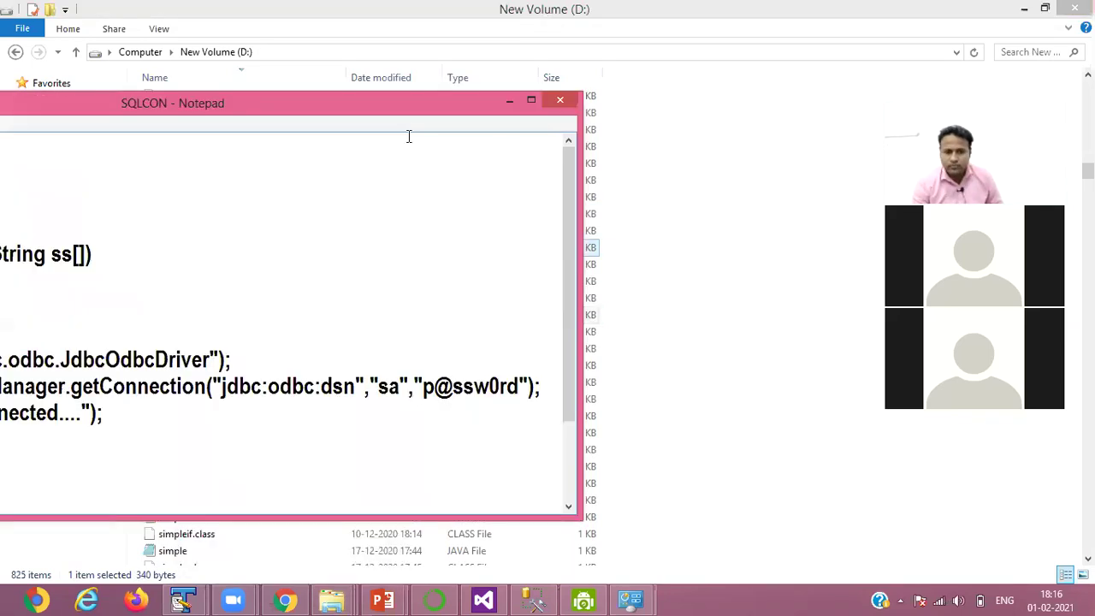
left_click(532, 99)
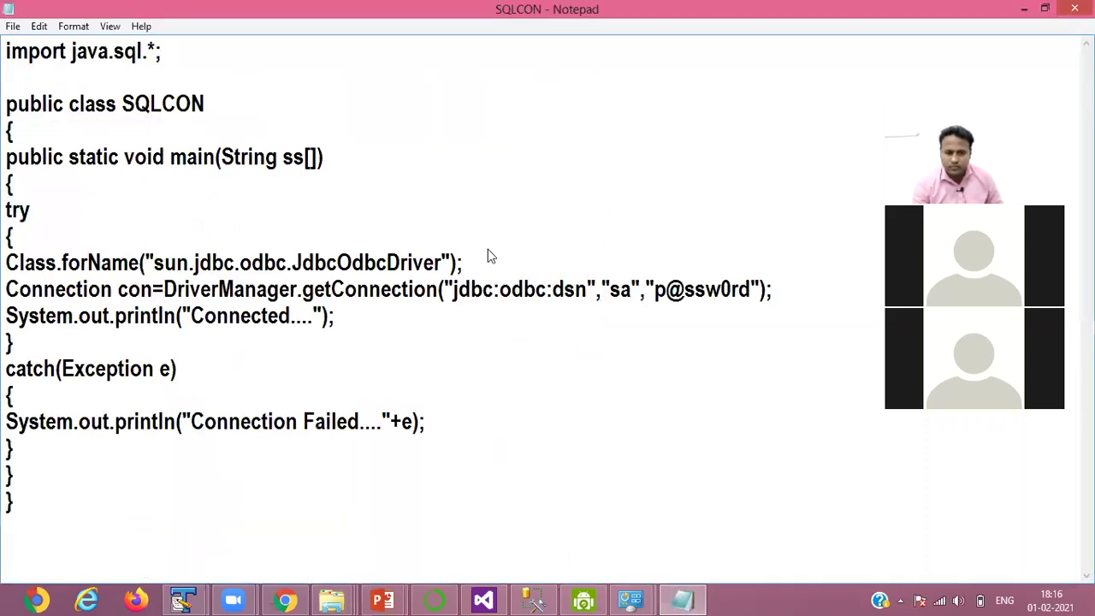
key("alt+F4")
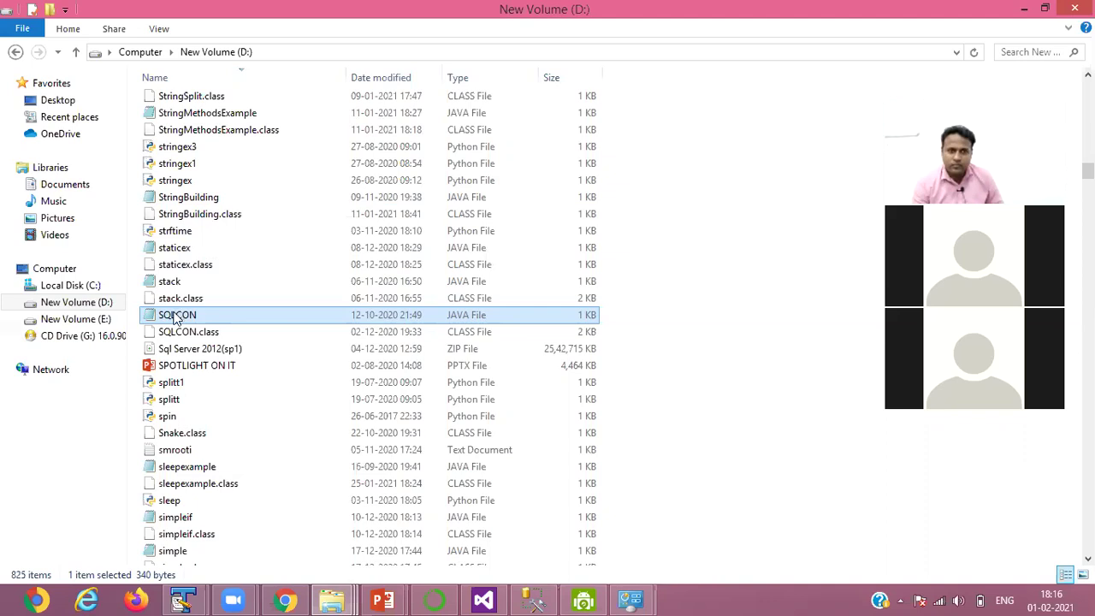
- Open SQLCON in TextPad from the file's right-click menu
right_click(177, 319)
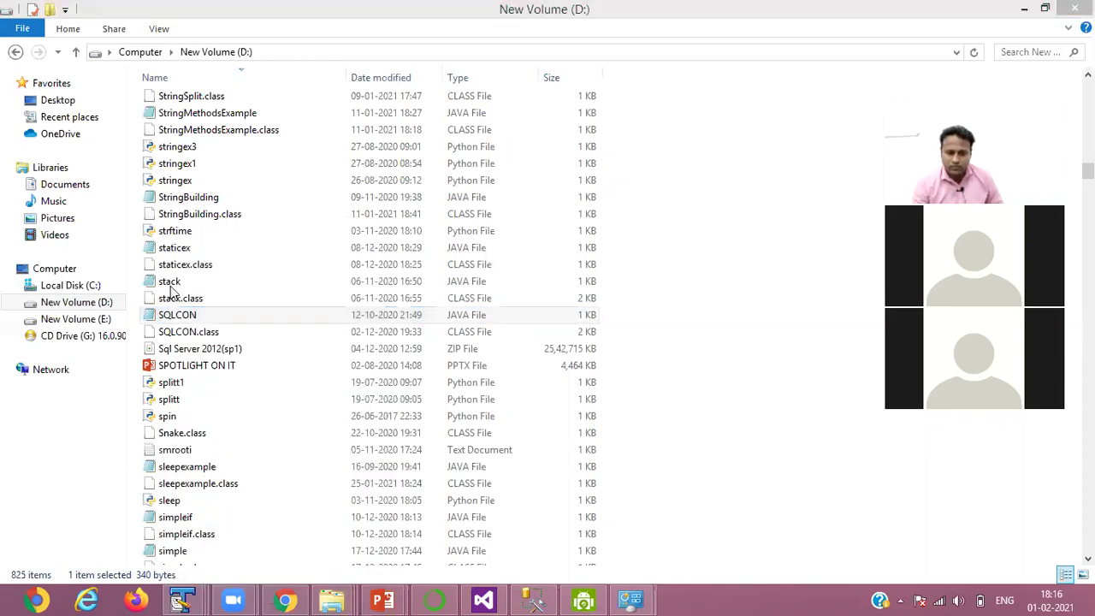
left_click(166, 318)
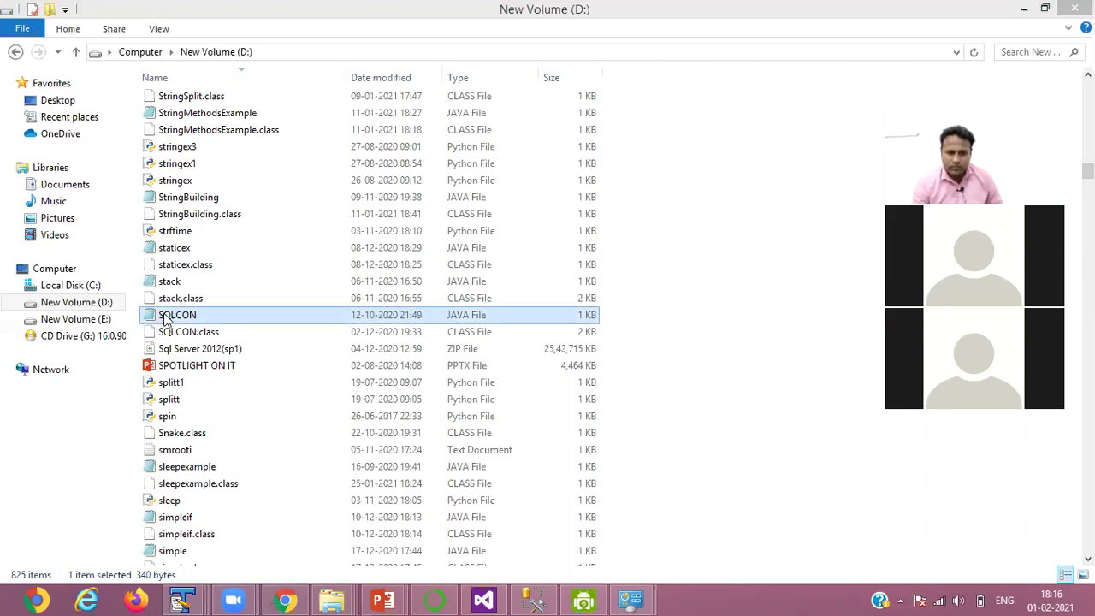
right_click(166, 317)
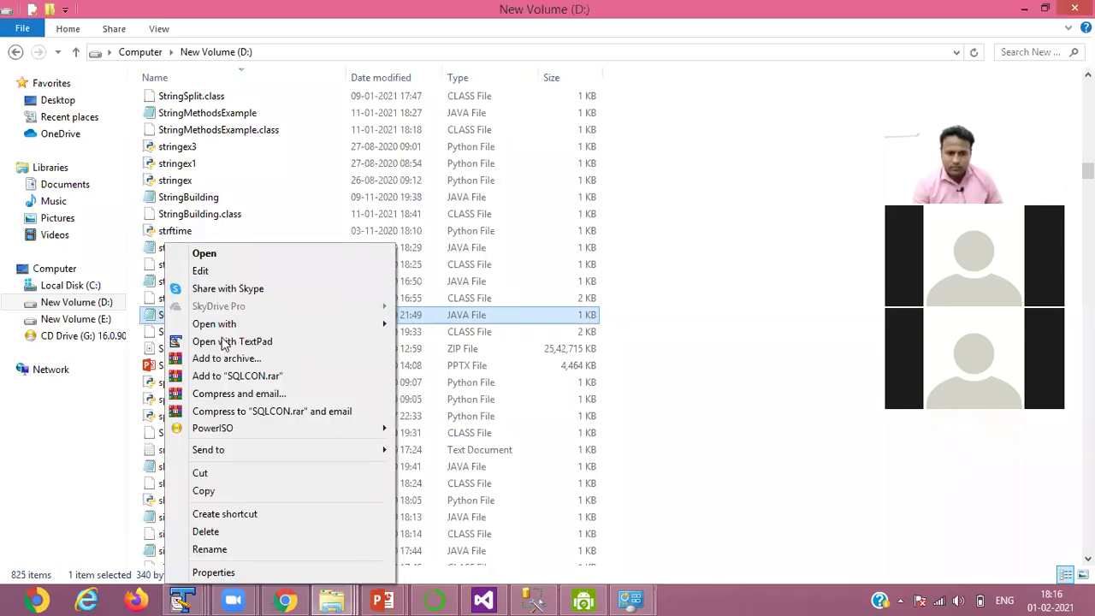
left_click(218, 341)
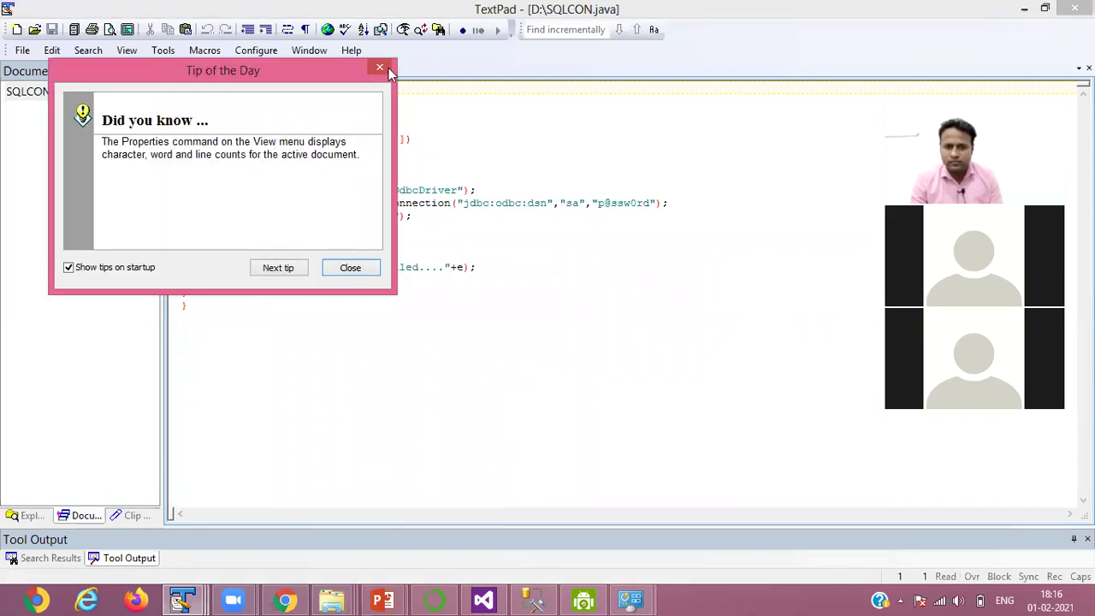
- Dismiss the tip, select all the code, and apply Arial Black size 14 via Properties
left_click(391, 69)
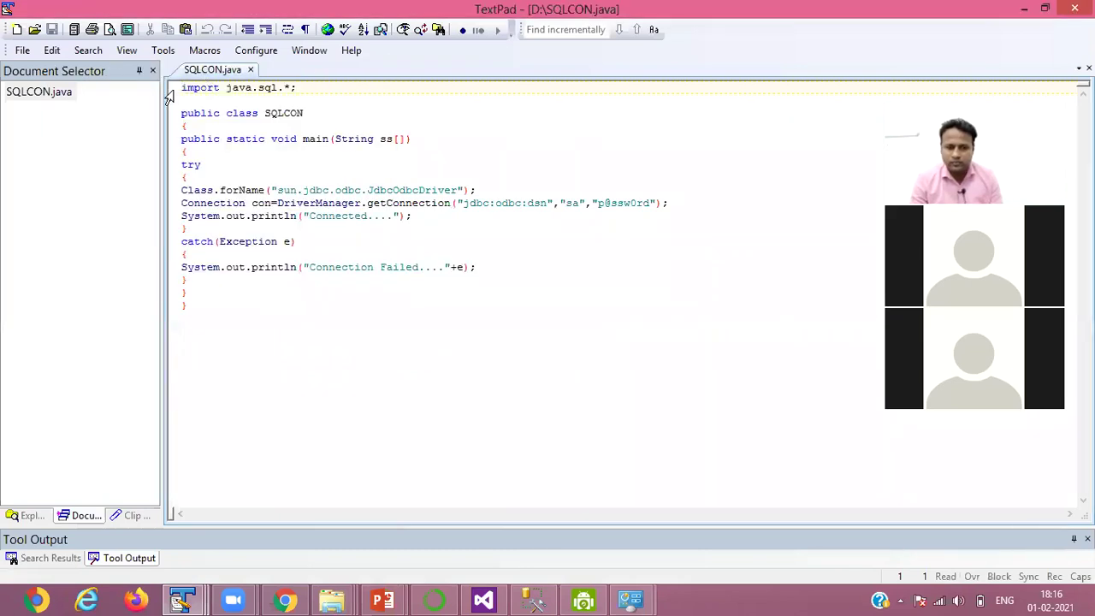
left_click(205, 325, "shift")
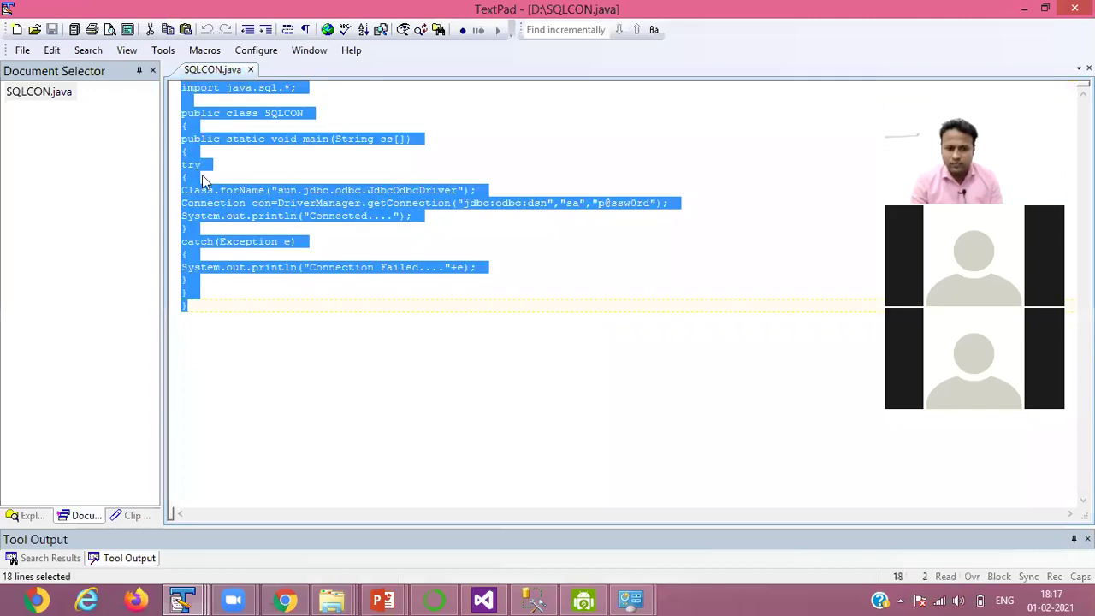
right_click(232, 157)
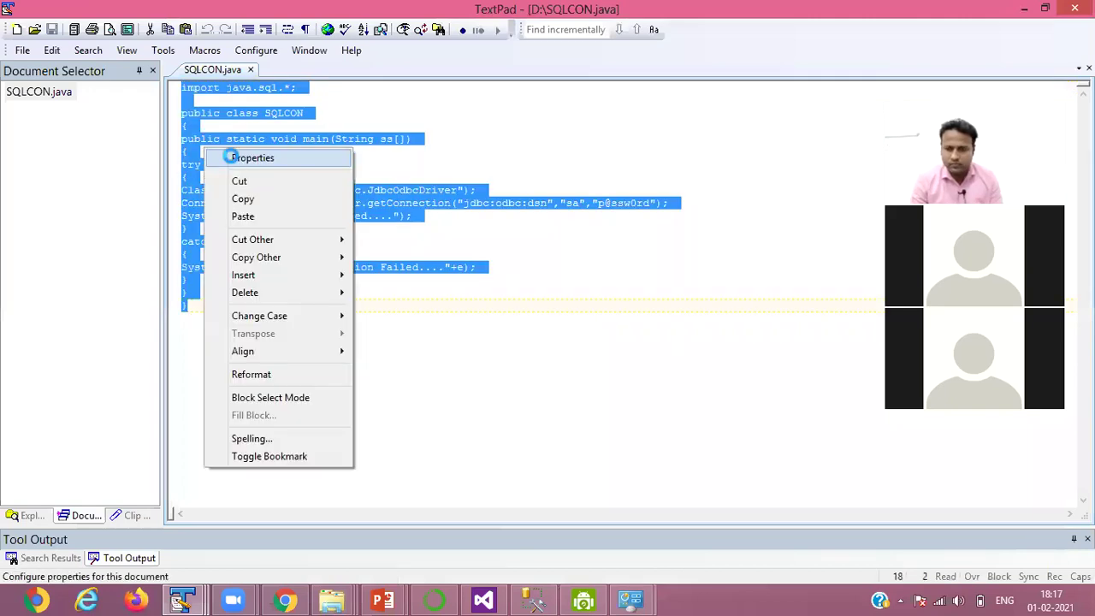
left_click(232, 157)
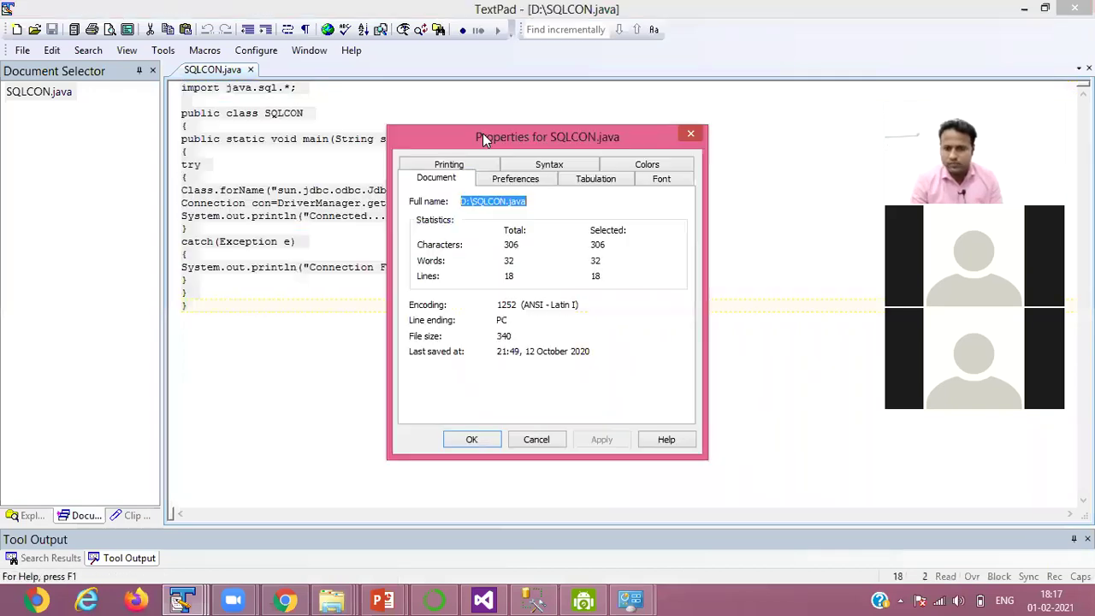
left_click(659, 179)
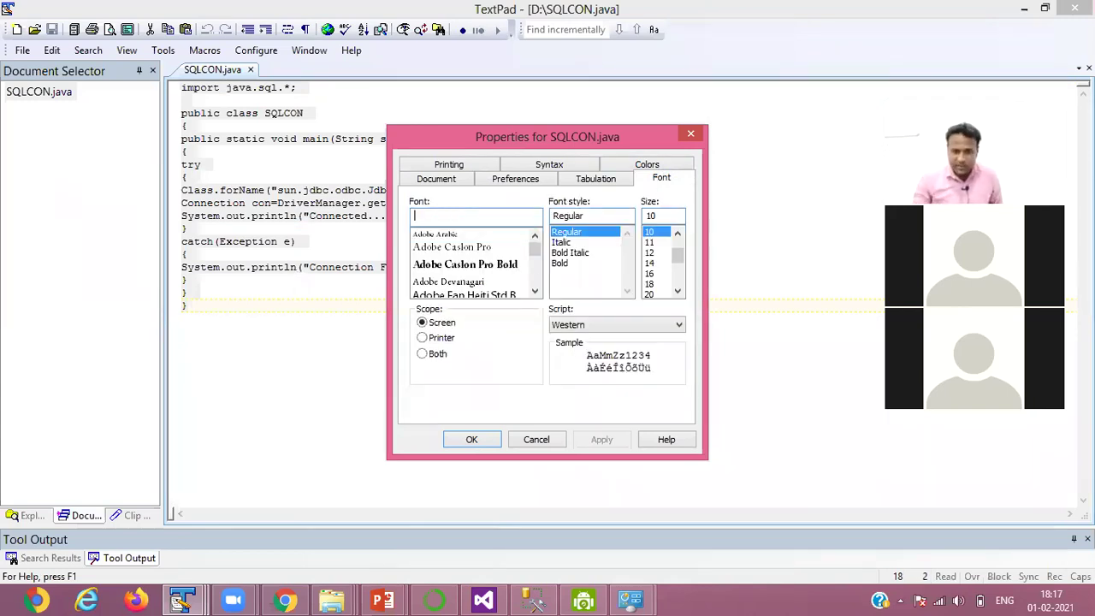
type("ar")
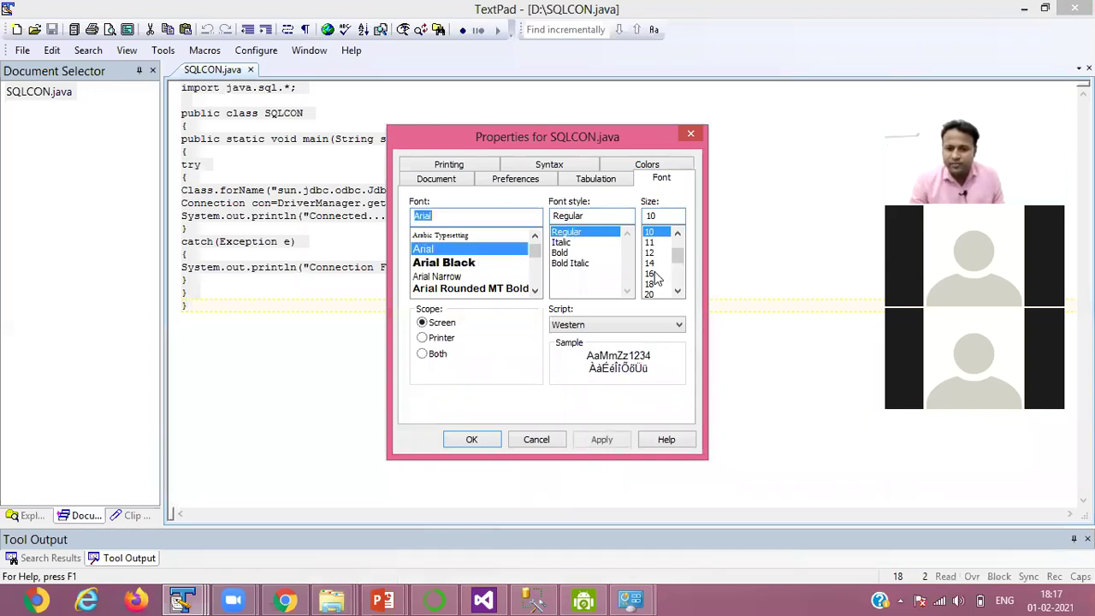
left_click(472, 268)
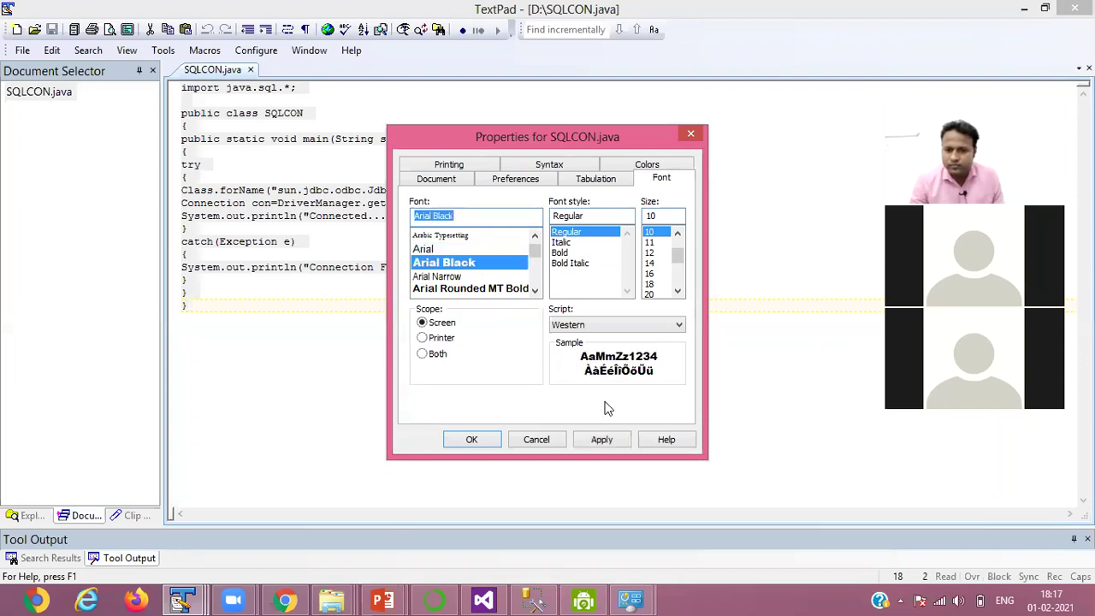
left_click(602, 439)
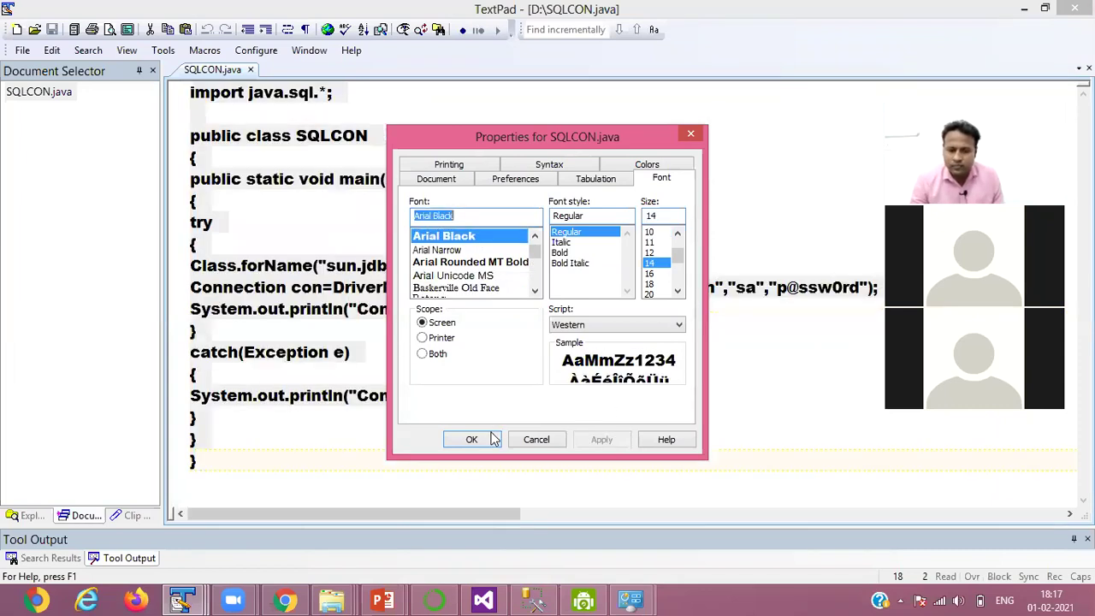
key("Return")
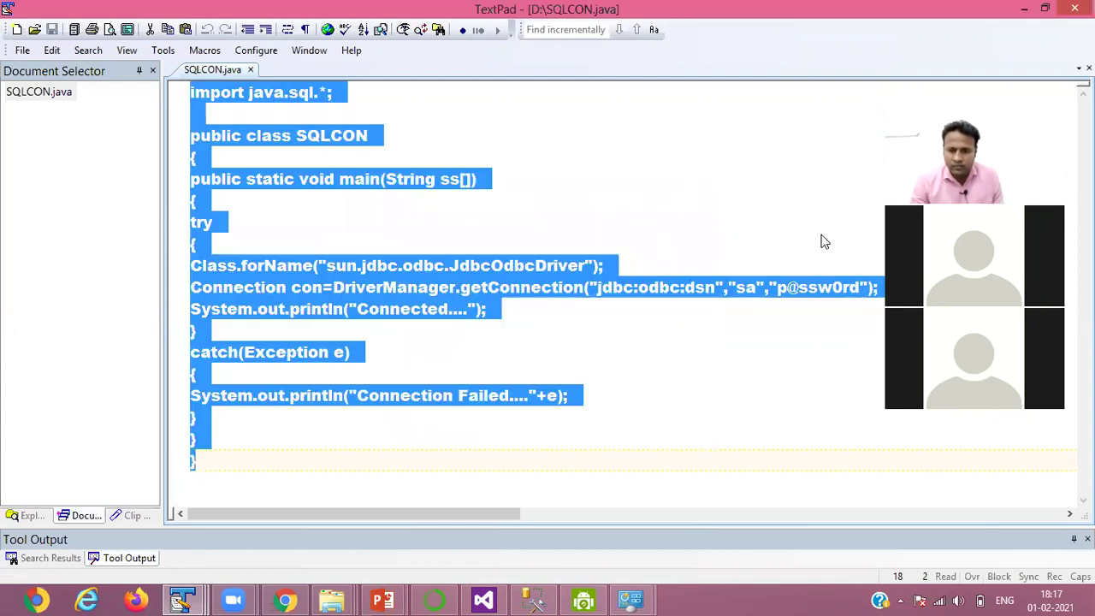
left_click(822, 242)
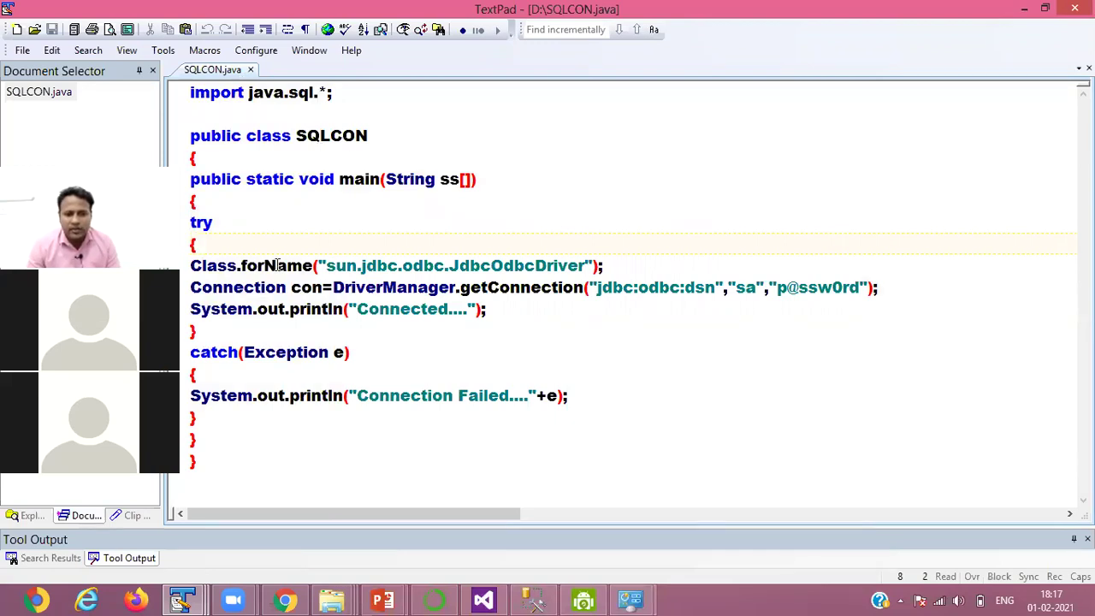
left_click(324, 265)
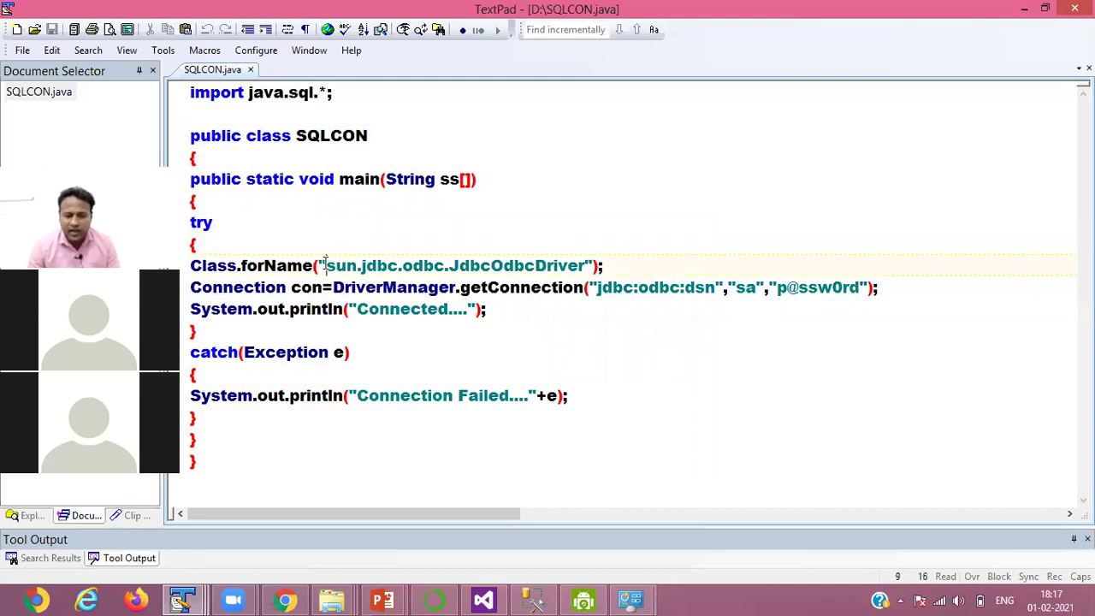
left_click(402, 265, "shift")
left_click(452, 259, "shift")
left_click(466, 261, "shift")
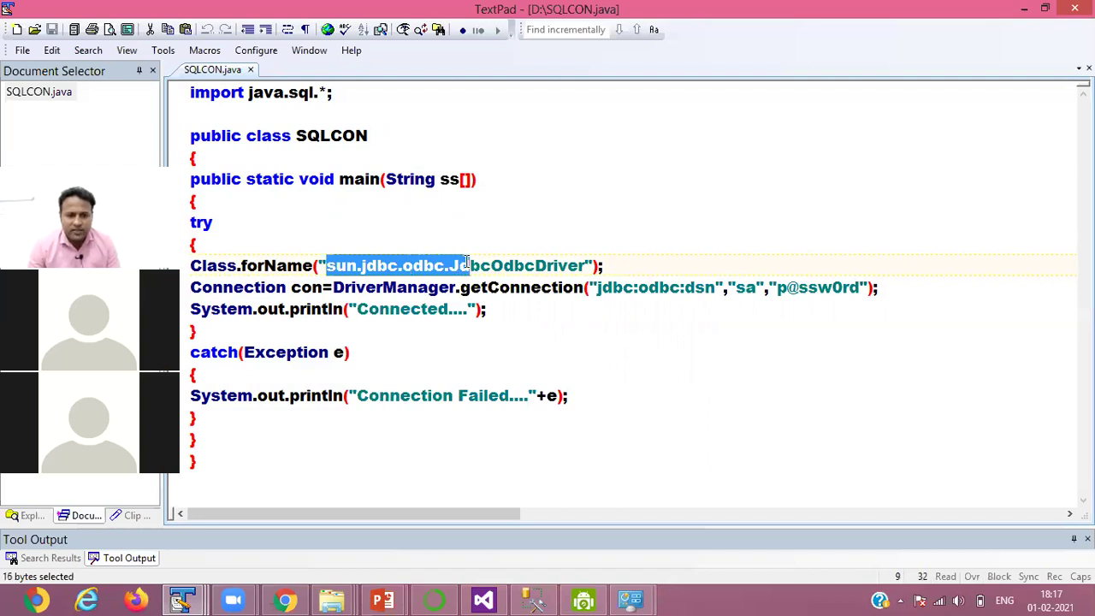
left_click(557, 265, "shift")
left_click(573, 266, "shift")
left_click(592, 267, "shift")
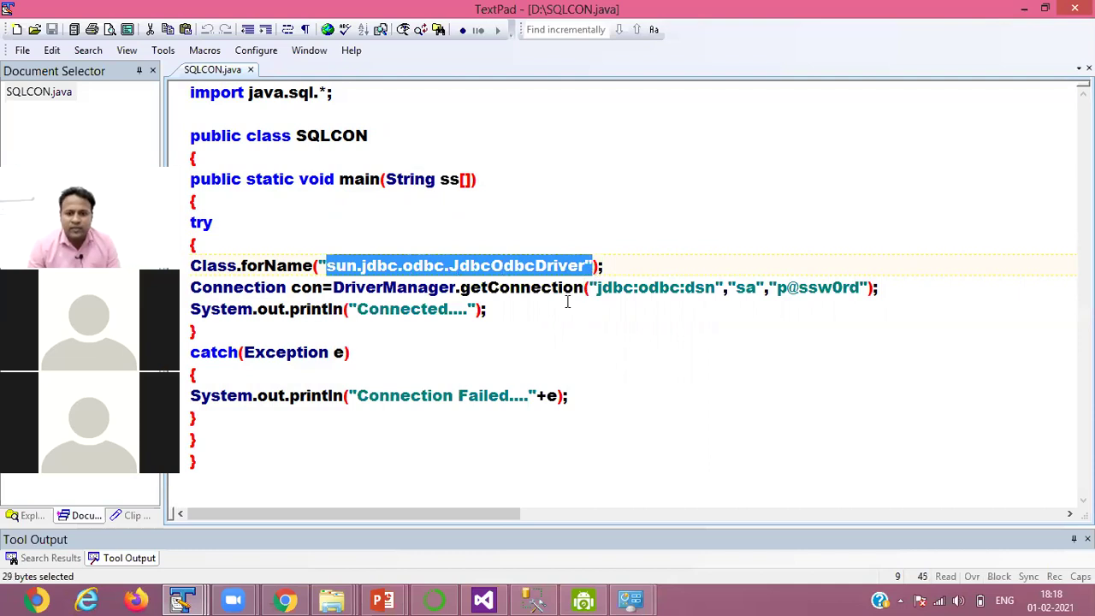
key("Down")
key("Down")
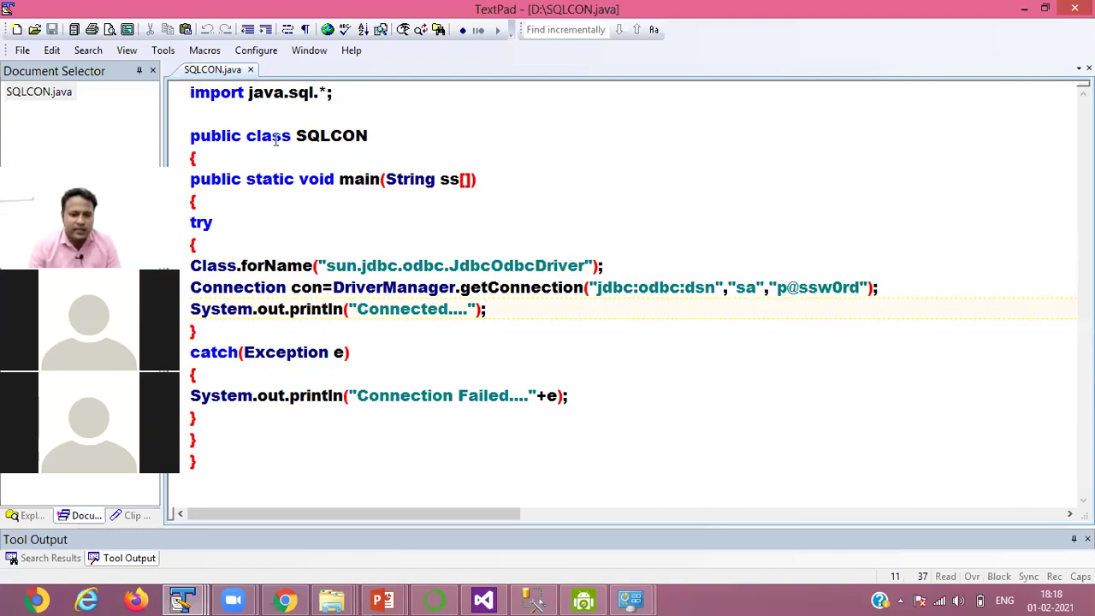
left_click_drag(296, 137, 397, 140)
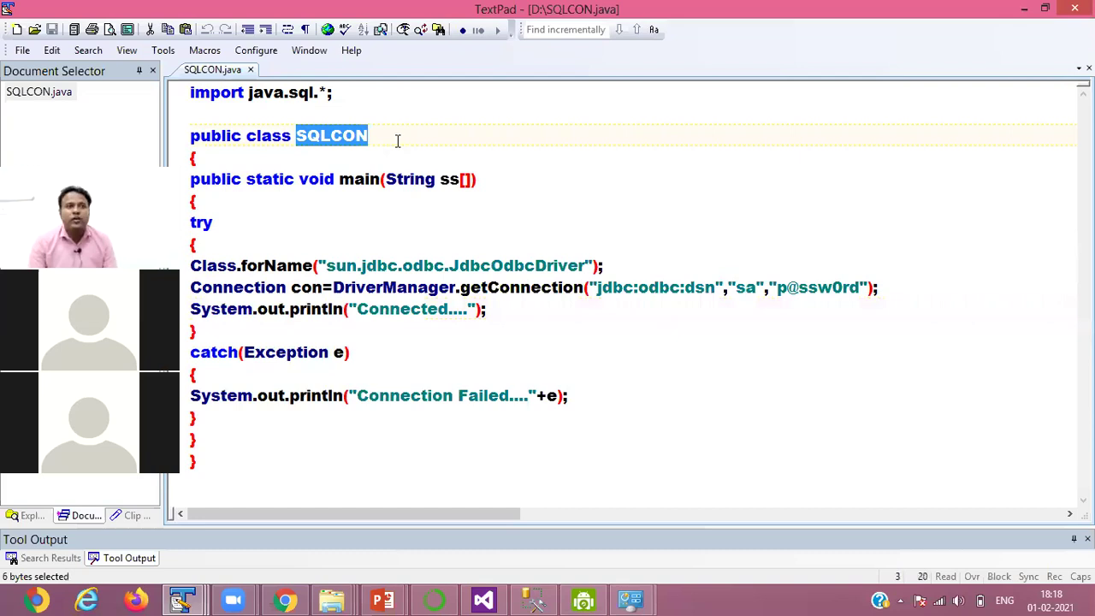